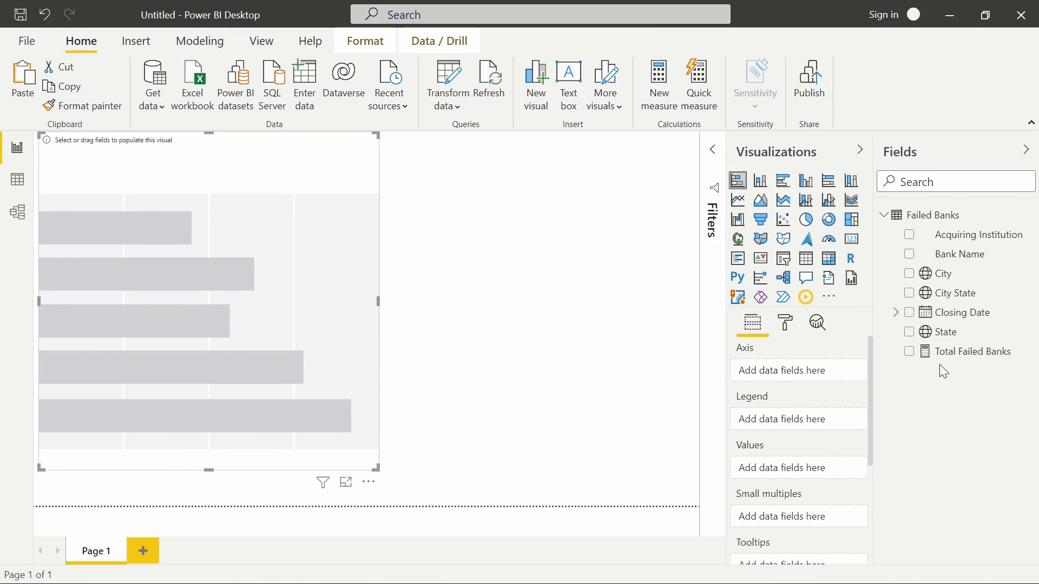
# Fill the bar chart with Total Failed Banks as values and State on the axis, and enlarge the chart slightly.
pyautogui.click(909, 352)
pyautogui.moveTo(940, 341); pyautogui.dragTo(768, 374)
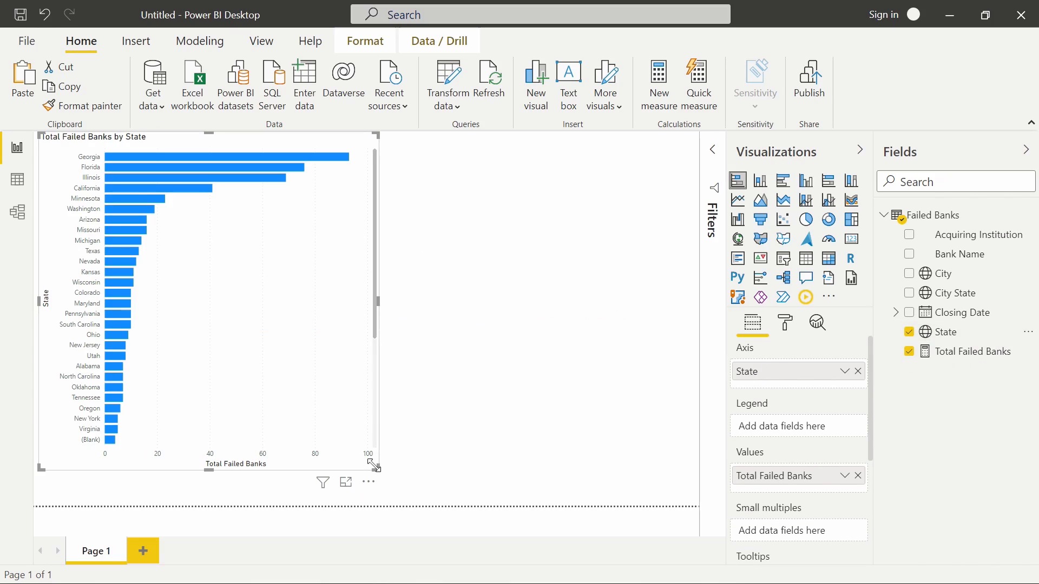
pyautogui.moveTo(373, 466); pyautogui.dragTo(398, 483)
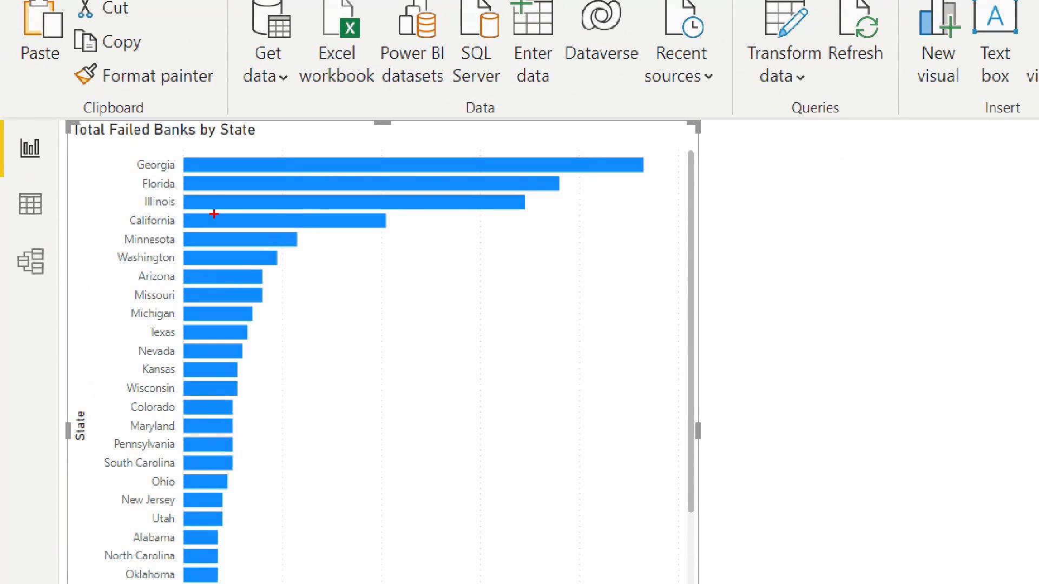
# Inspect the default tooltips on the Georgia, Florida and California bars.
pyautogui.moveTo(117, 144); pyautogui.dragTo(669, 420)
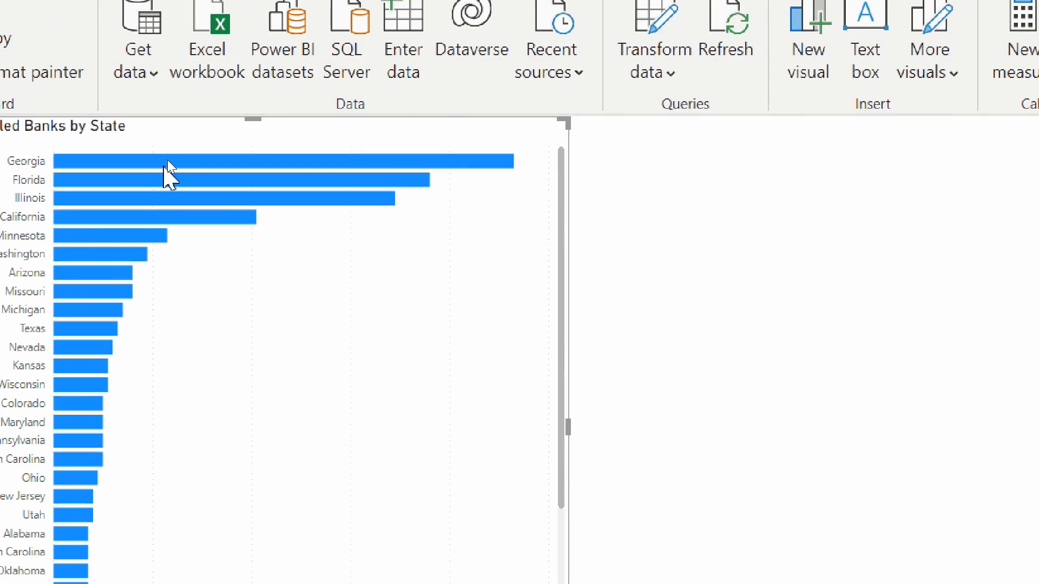
pyautogui.moveTo(169, 155)
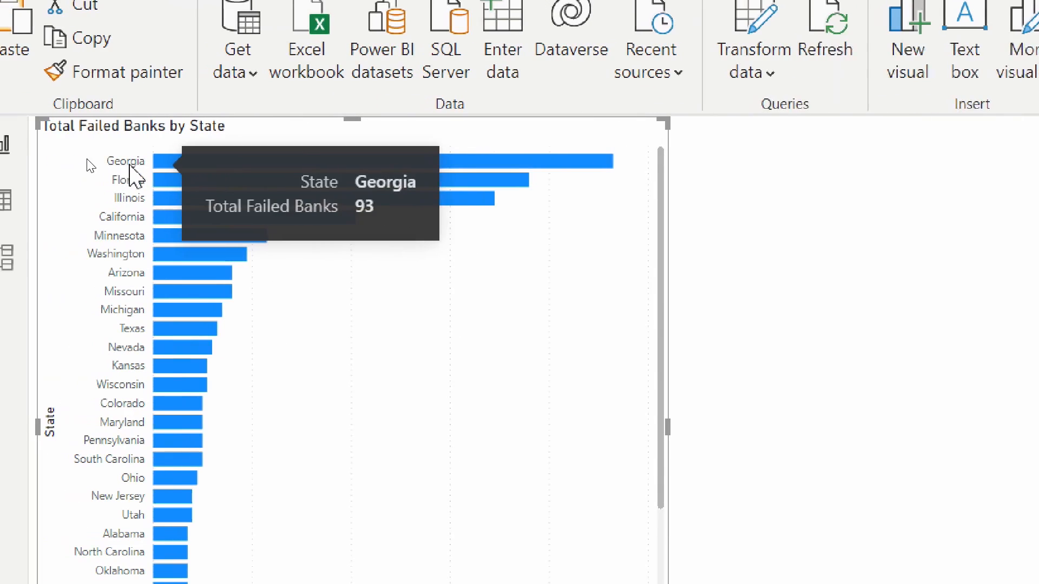
pyautogui.moveTo(206, 165)
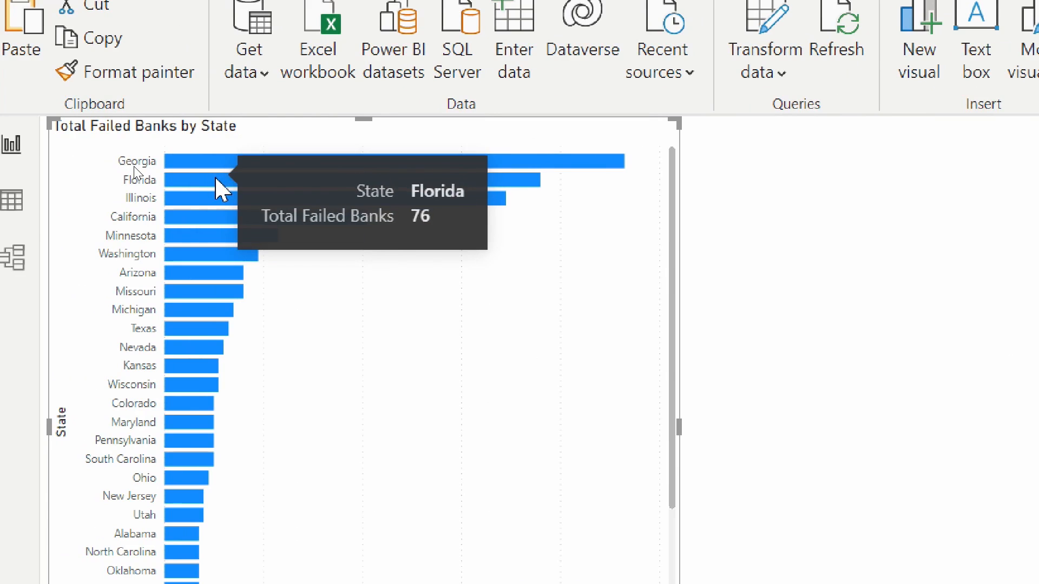
pyautogui.moveTo(219, 205)
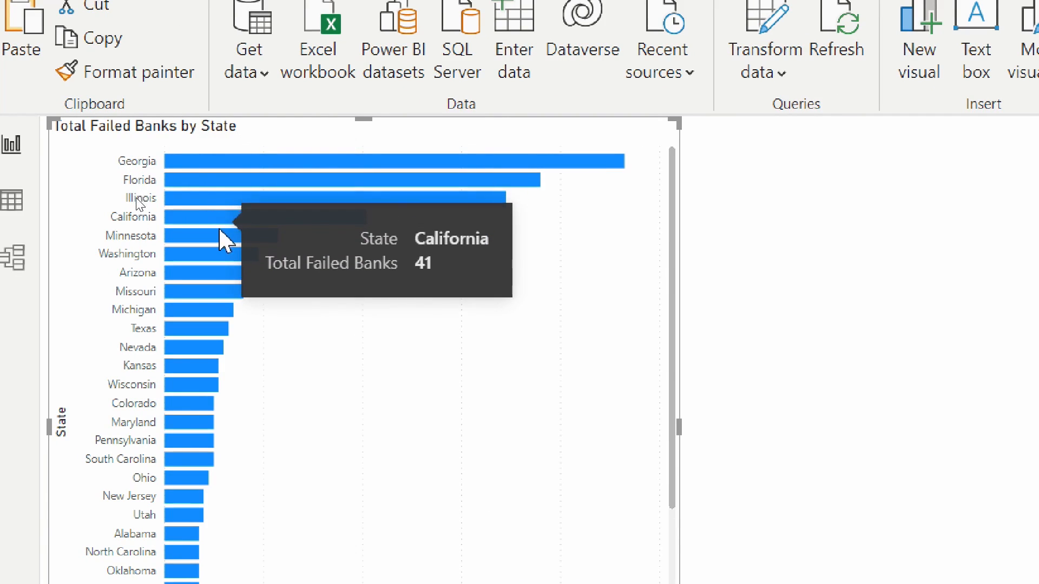
pyautogui.moveTo(219, 242)
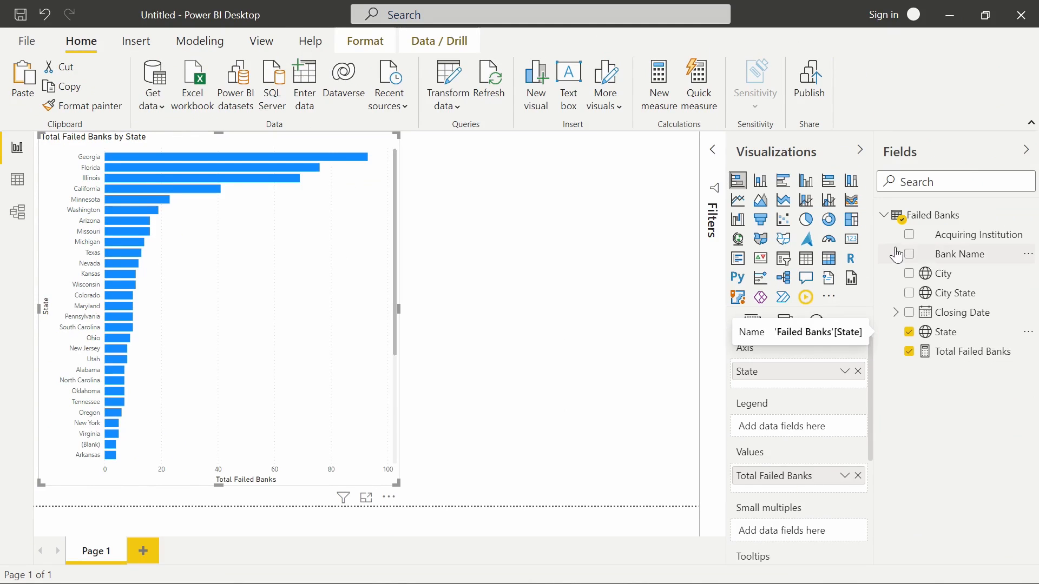
# Split the bars by the Year of Closing Date as legend and sort the chart by Total Failed Banks in descending order.
pyautogui.click(896, 314)
pyautogui.moveTo(972, 358); pyautogui.dragTo(775, 424)
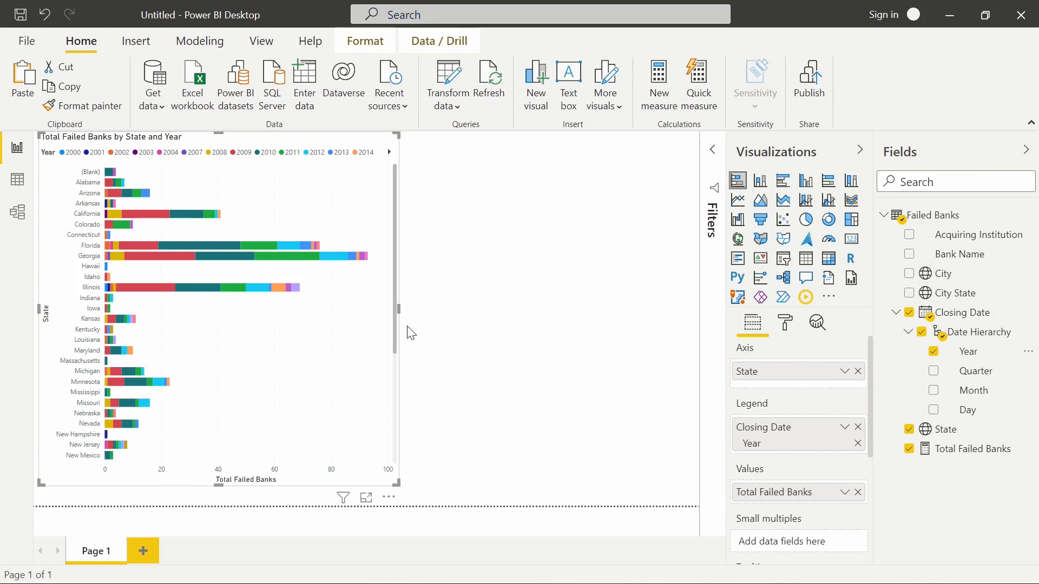
pyautogui.click(390, 497)
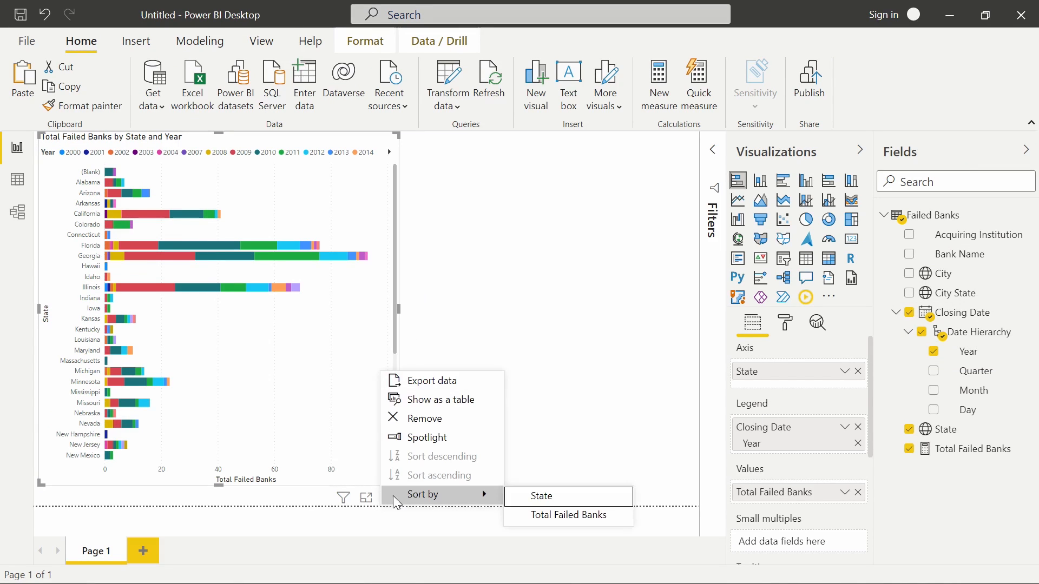
pyautogui.click(541, 514)
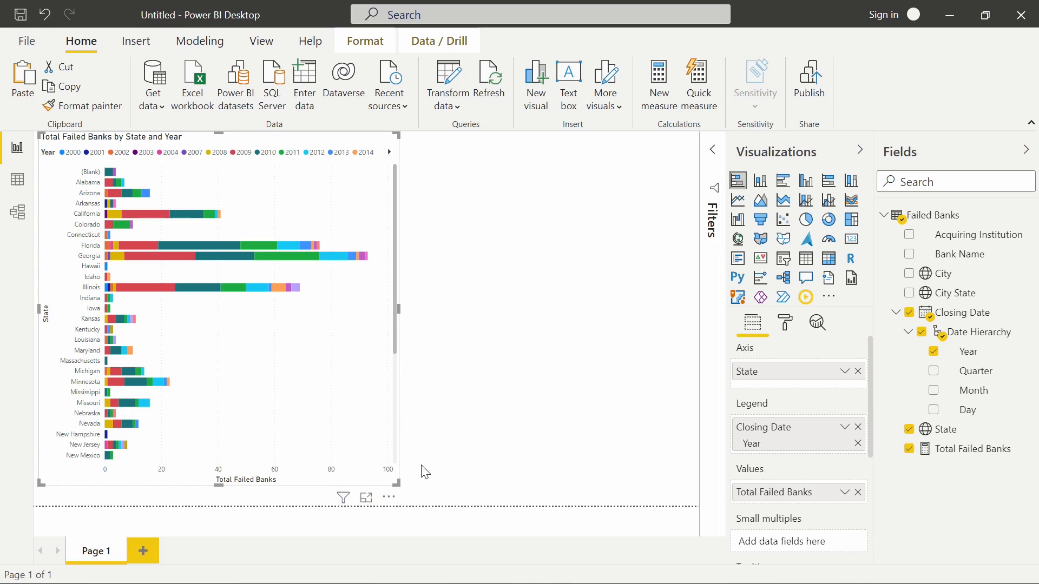
pyautogui.click(390, 495)
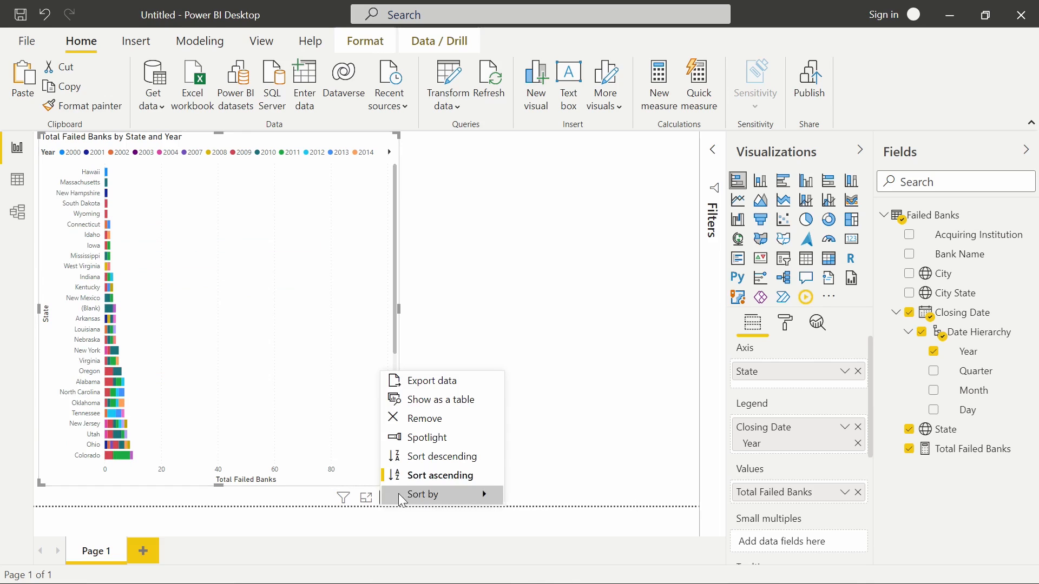
pyautogui.click(442, 459)
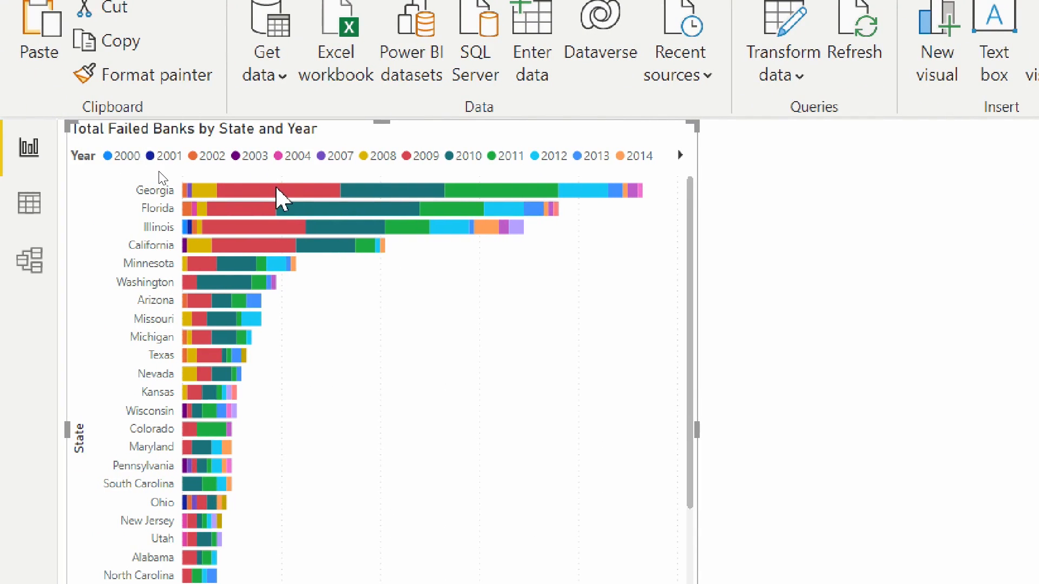
# Inspect the default tooltips on individual year segments of the Georgia and Florida bars.
pyautogui.moveTo(277, 189)
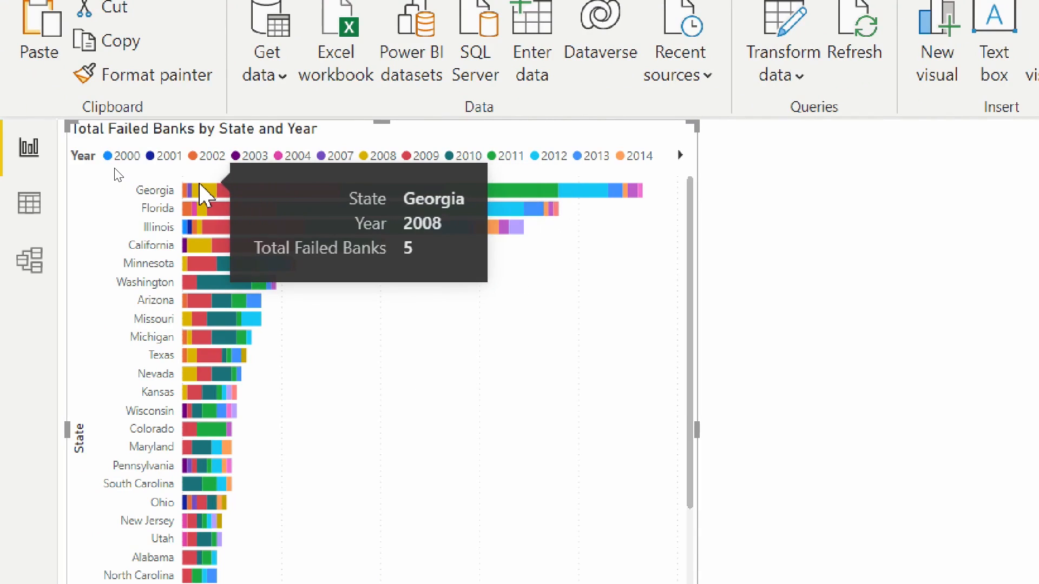
pyautogui.moveTo(201, 190)
pyautogui.moveTo(237, 211)
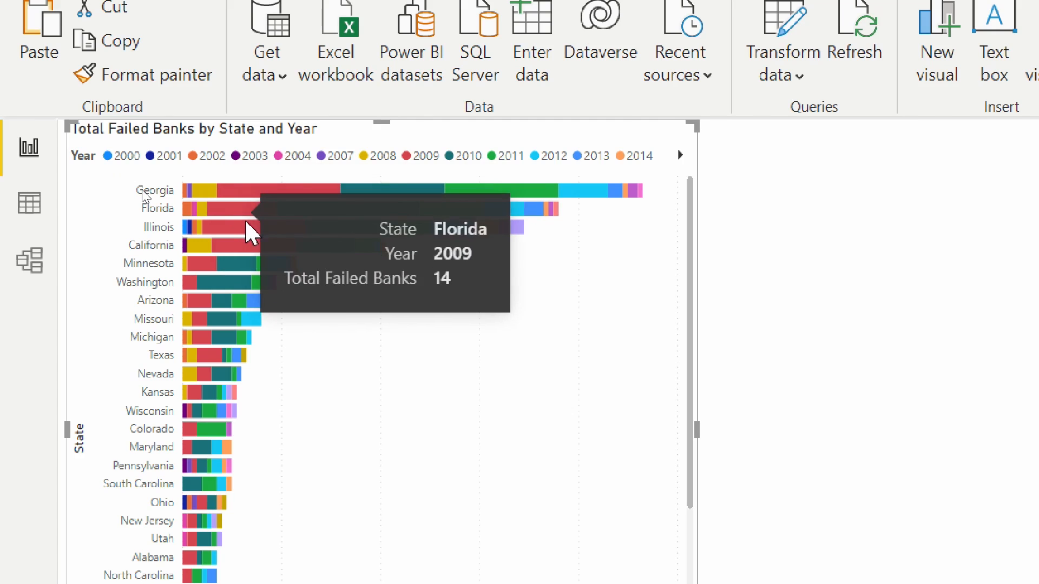
pyautogui.moveTo(291, 264)
pyautogui.moveTo(264, 223)
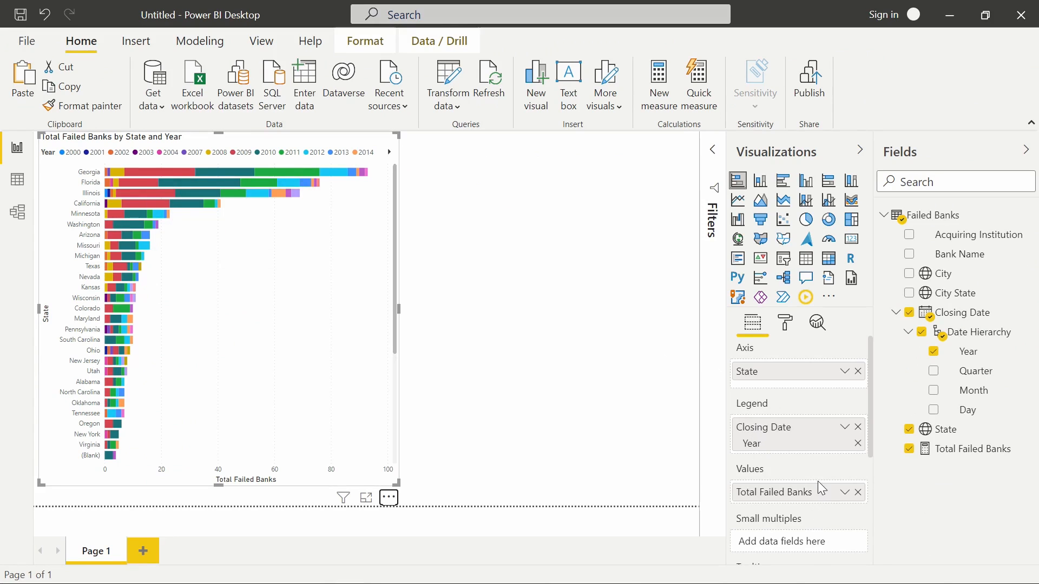
# Examine the chart's Tooltips field area, where extra data fields can be added.
pyautogui.scroll(-3, 817, 481)
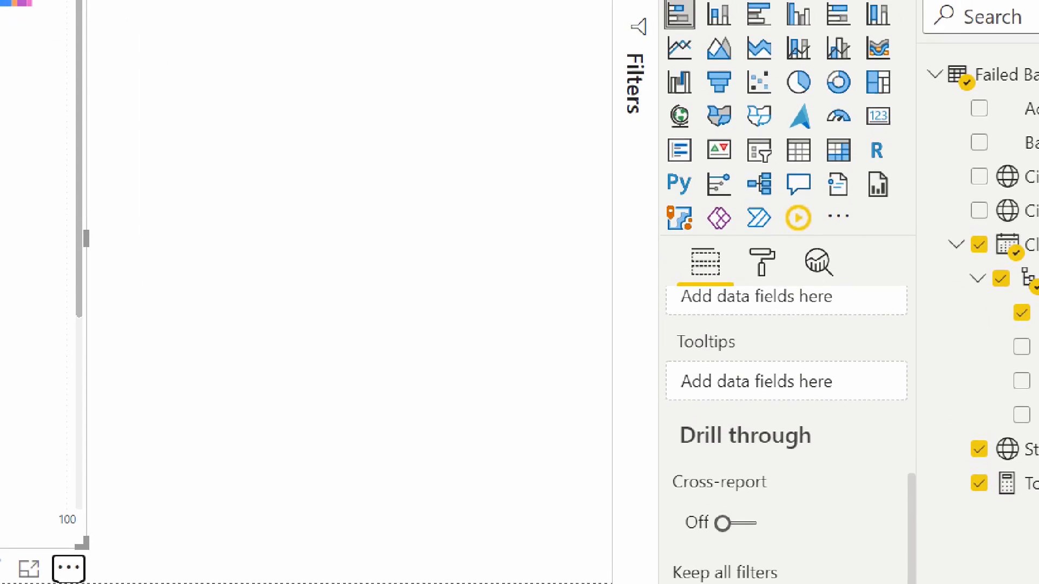
pyautogui.moveTo(921, 420); pyautogui.dragTo(649, 327)
pyautogui.moveTo(636, 374); pyautogui.dragTo(467, 374)
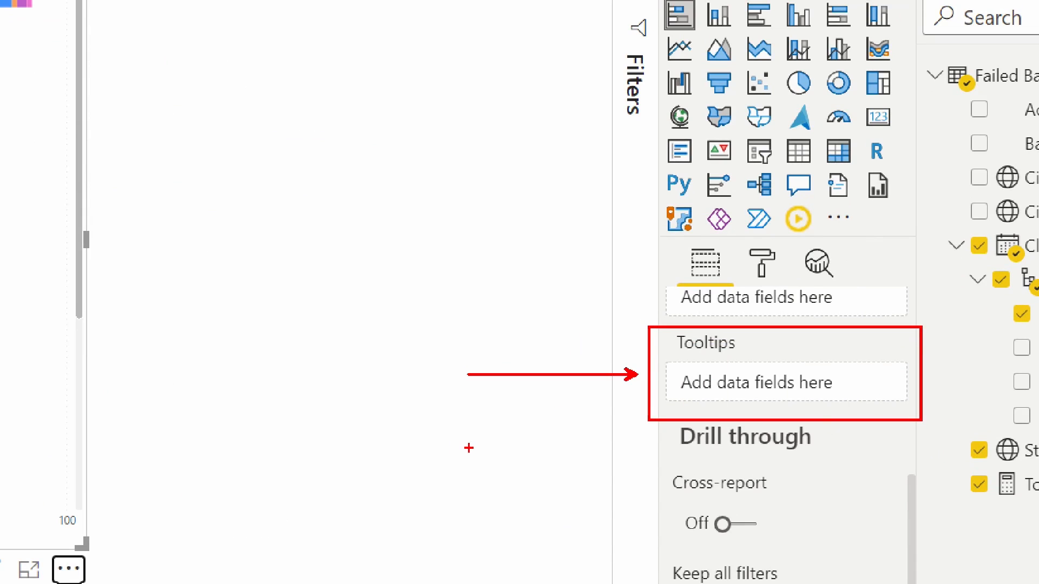
pyautogui.press('Escape')
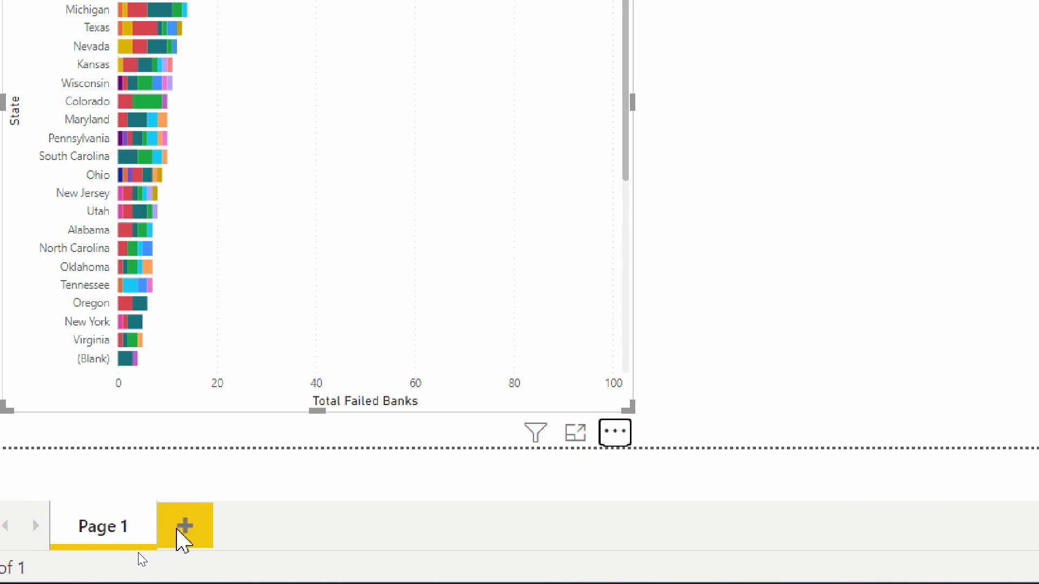
# Add a new report page, rename it Tooltip, and hide it from report viewers.
pyautogui.click(186, 529)
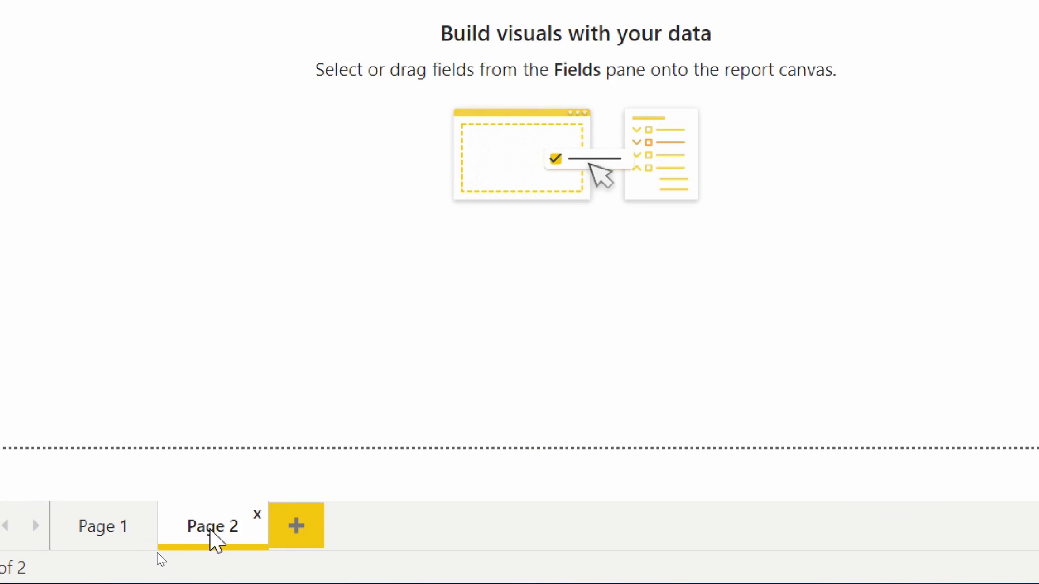
pyautogui.doubleClick(213, 527)
pyautogui.write('Tooltip')
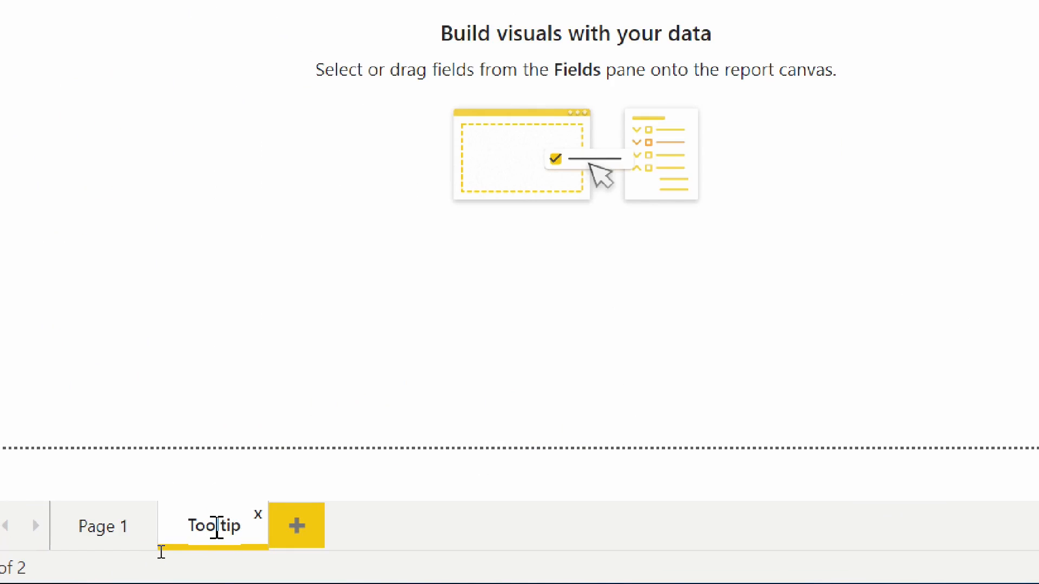
pyautogui.rightClick(223, 525)
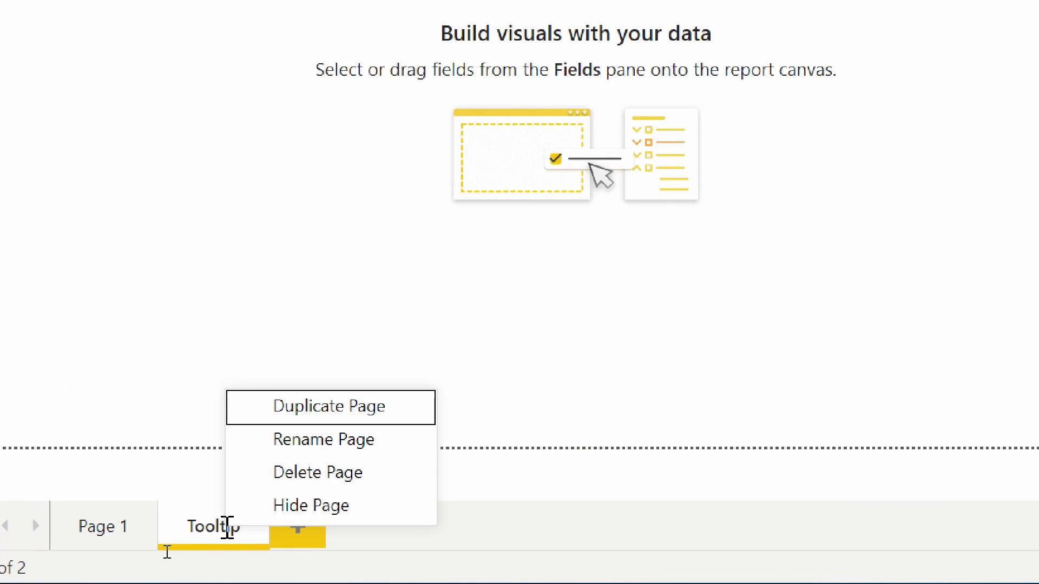
pyautogui.click(295, 508)
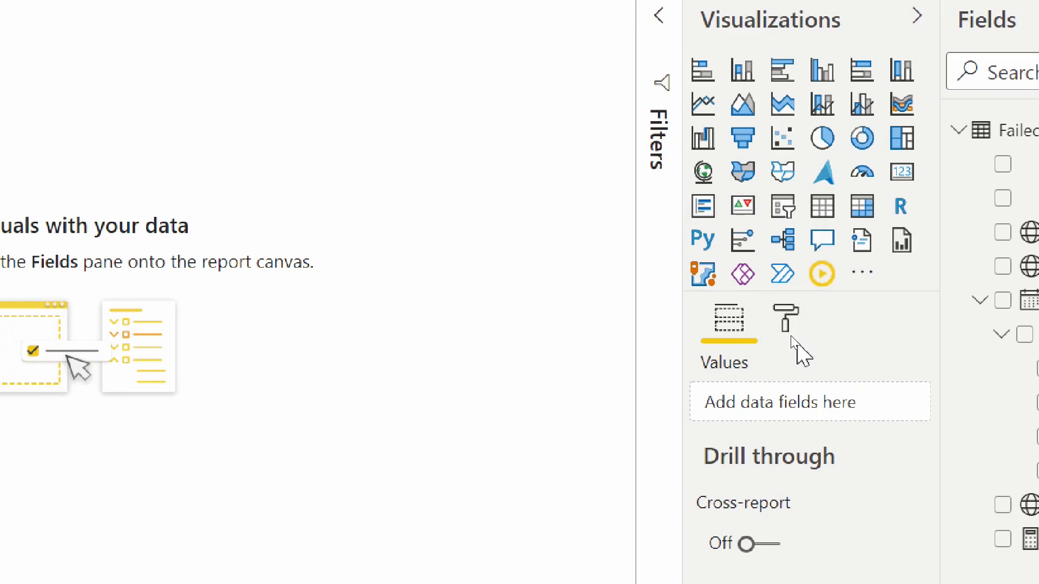
# Turn on the Tooltip option in the page information settings of the Tooltip page.
pyautogui.click(787, 331)
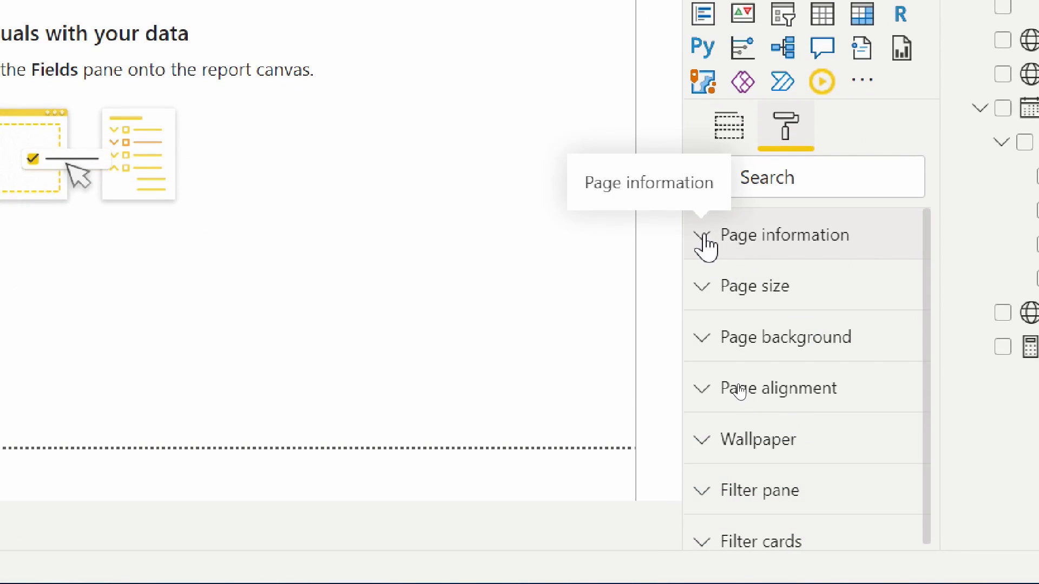
pyautogui.click(703, 238)
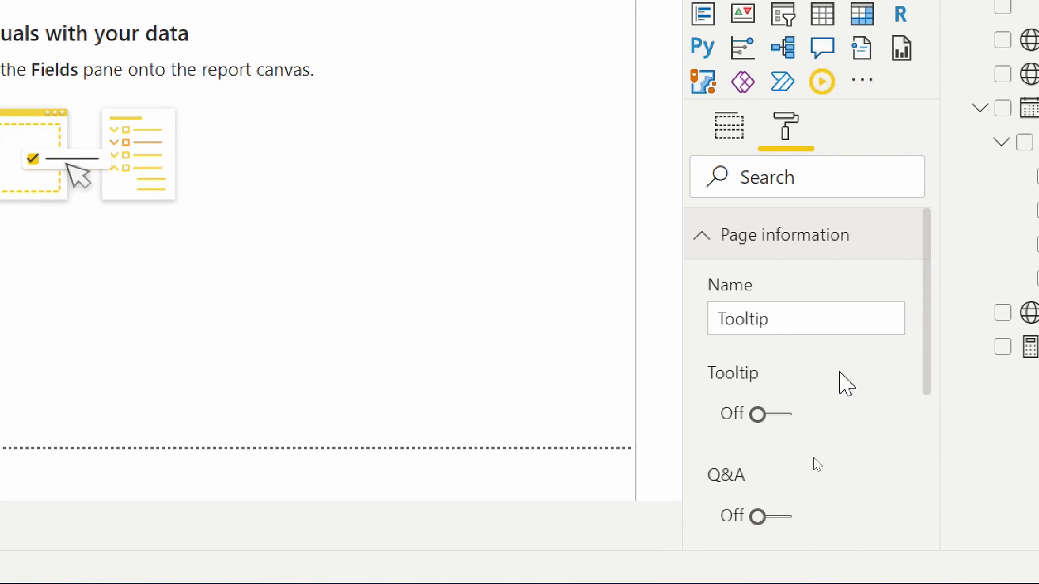
pyautogui.click(758, 417)
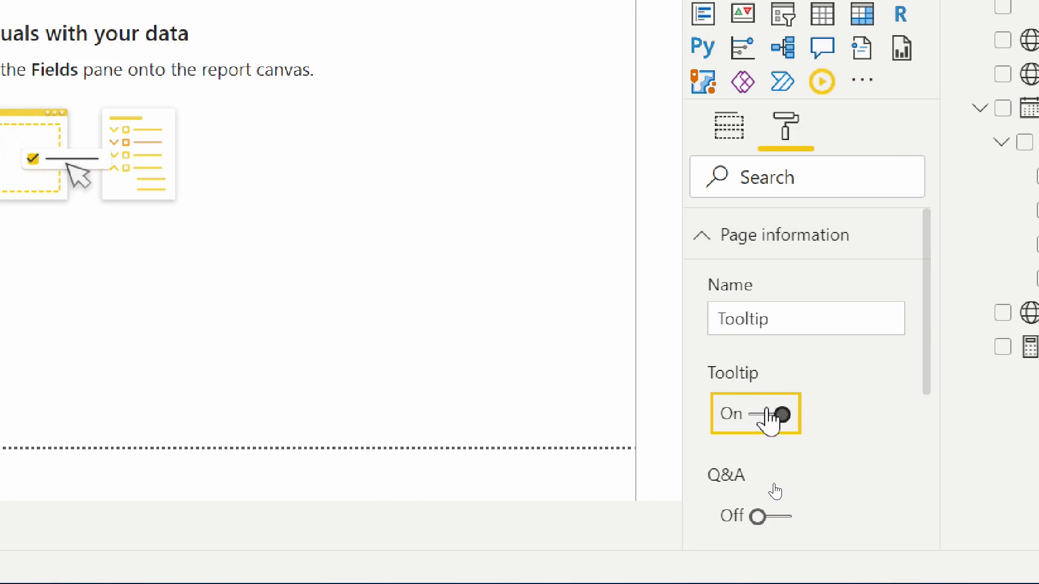
pyautogui.click(706, 240)
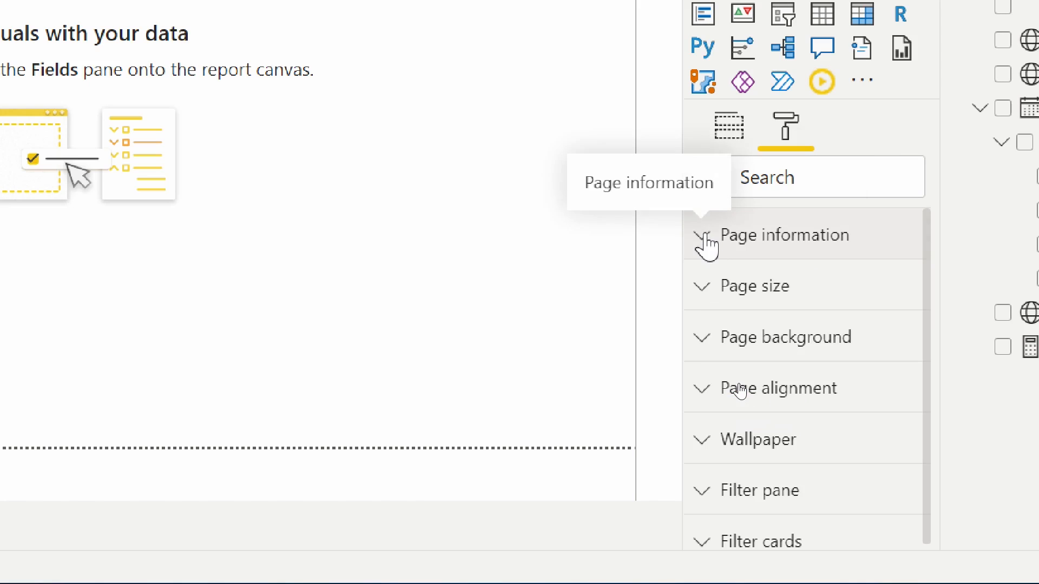
# Set the page size type of the Tooltip page to Tooltip.
pyautogui.click(704, 292)
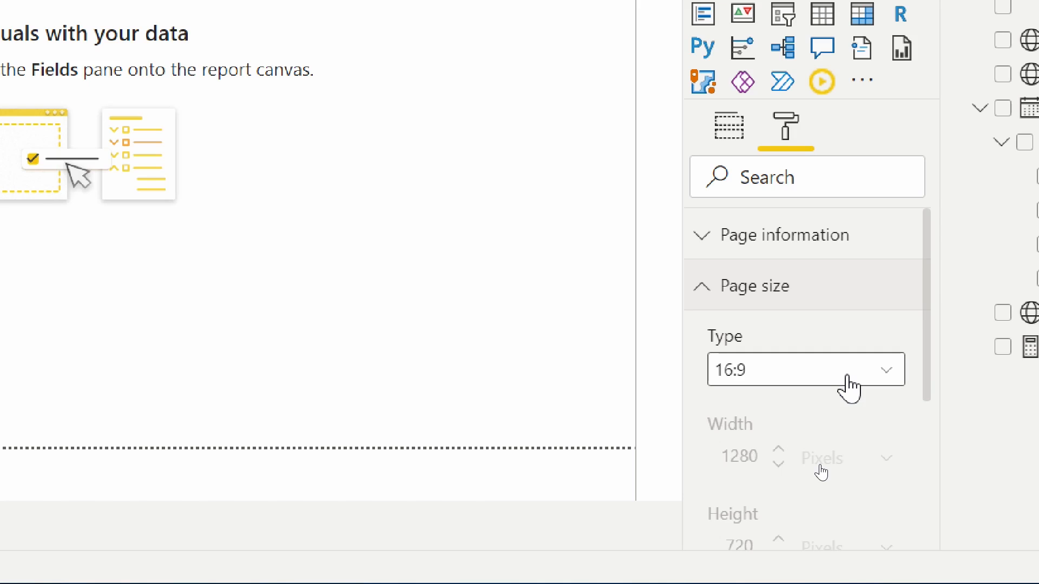
pyautogui.click(886, 371)
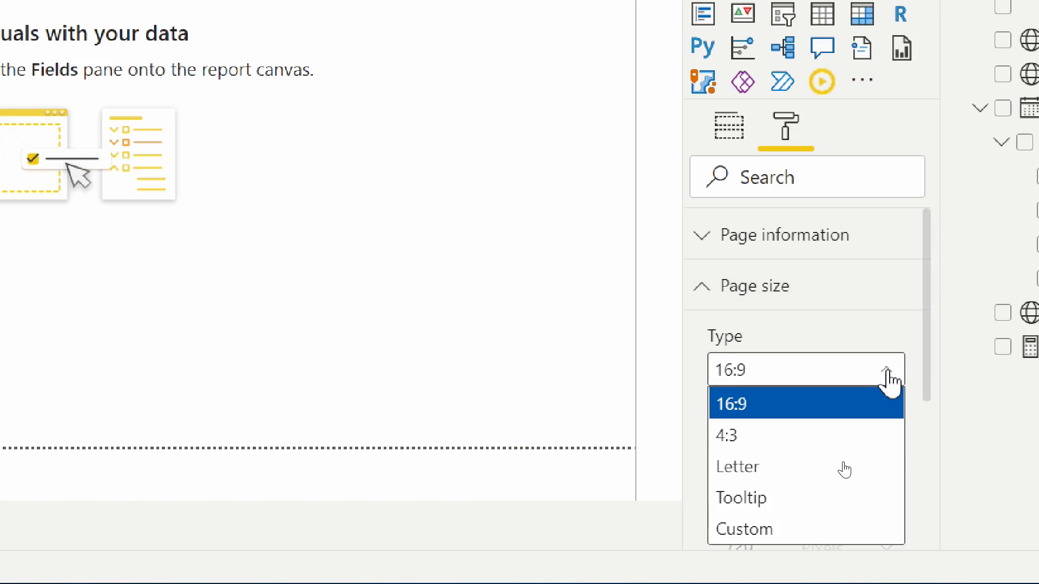
pyautogui.click(754, 501)
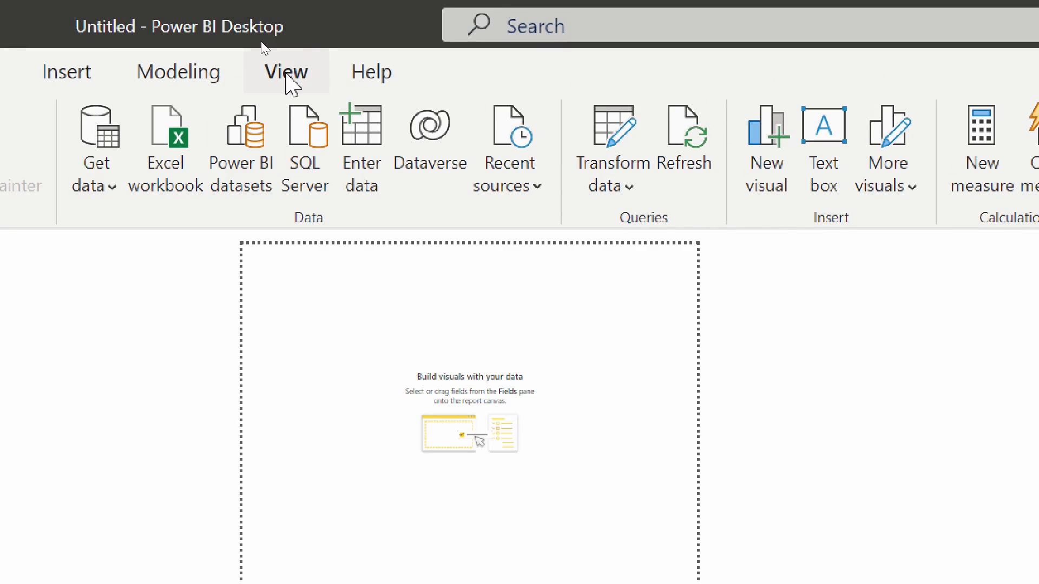
# Change the page view of the Tooltip page to Fit to page.
pyautogui.click(288, 76)
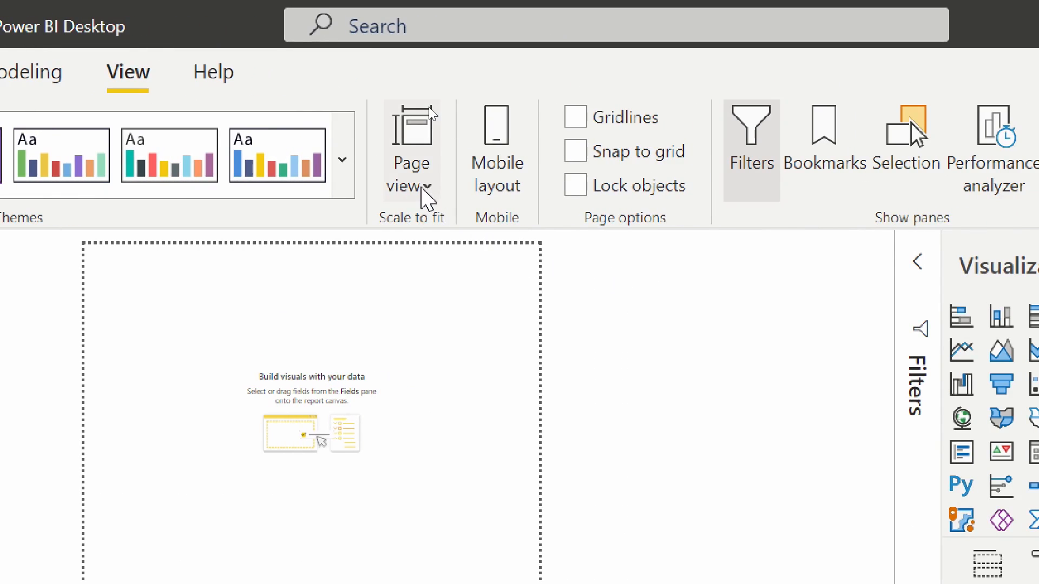
pyautogui.click(422, 190)
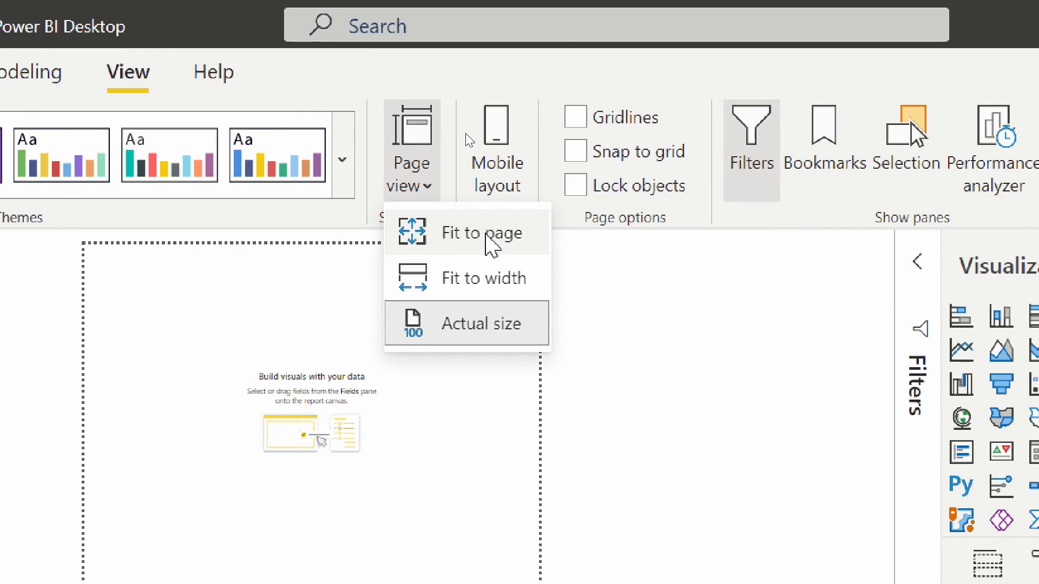
pyautogui.click(489, 241)
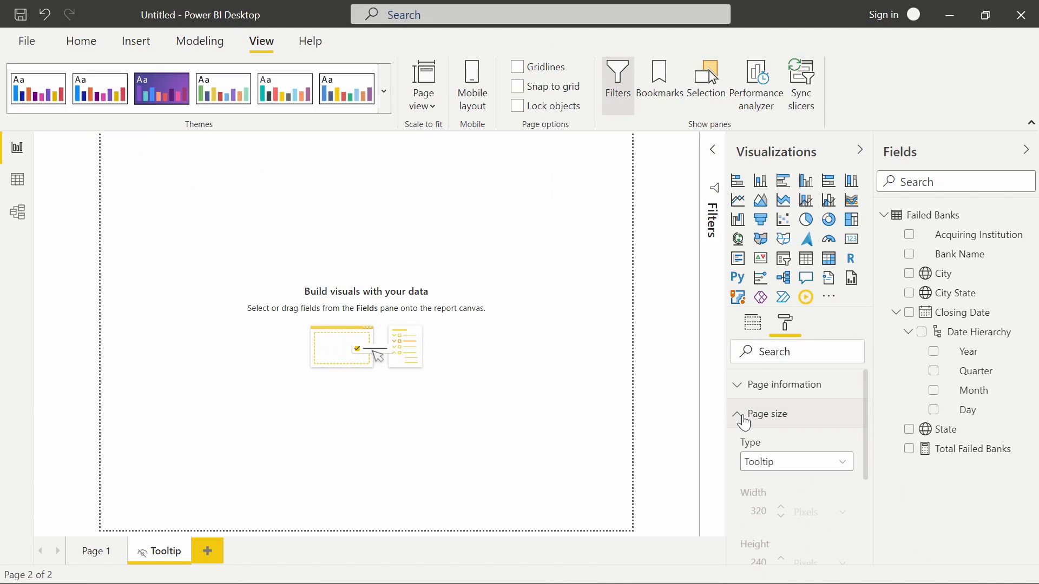
# Compare the page size settings of Page 1 with those of the Tooltip page, ending on the Tooltip page.
pyautogui.click(104, 552)
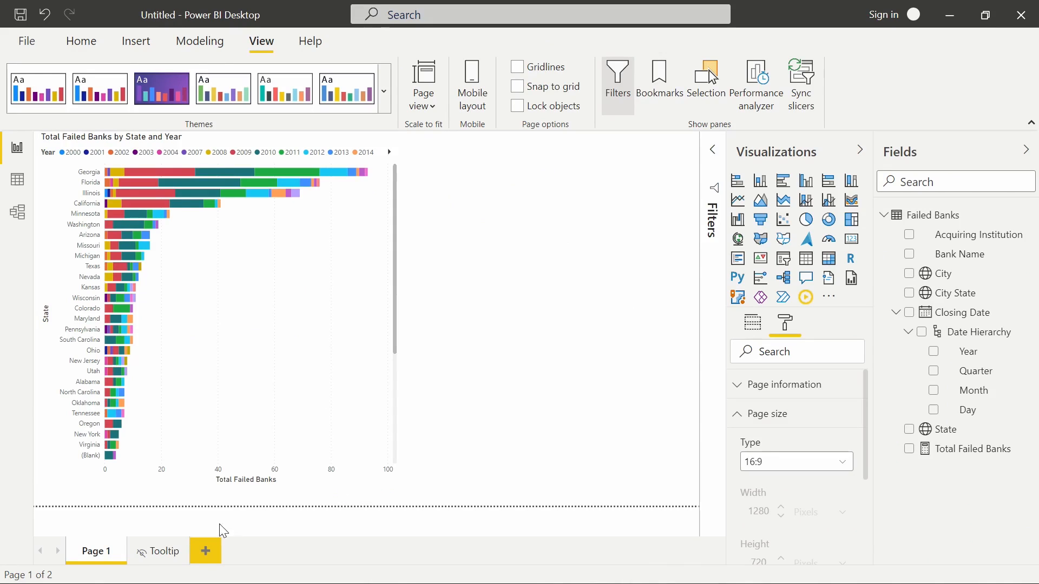
pyautogui.click(157, 552)
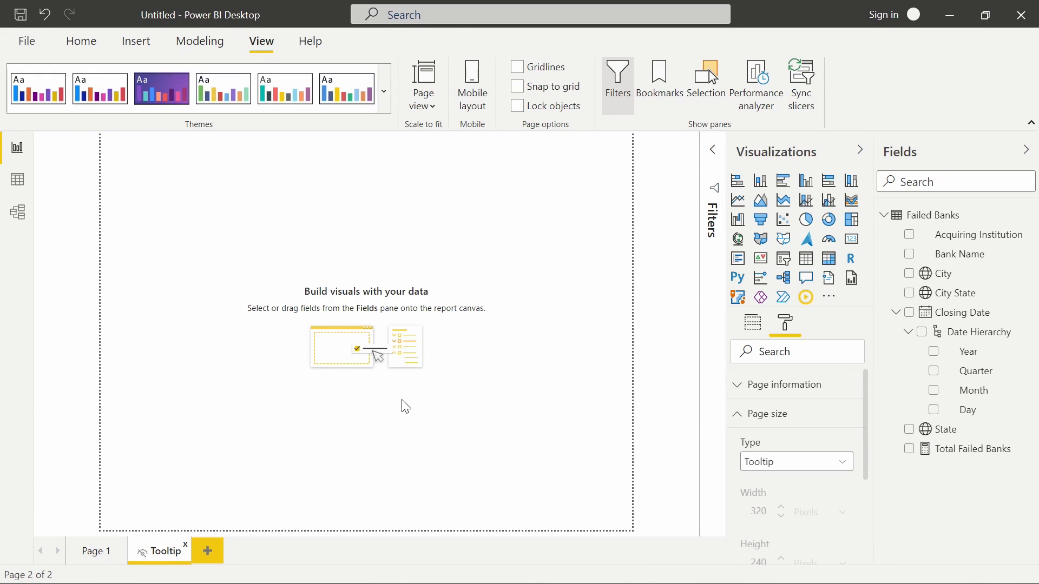
pyautogui.scroll(-3, 755, 442)
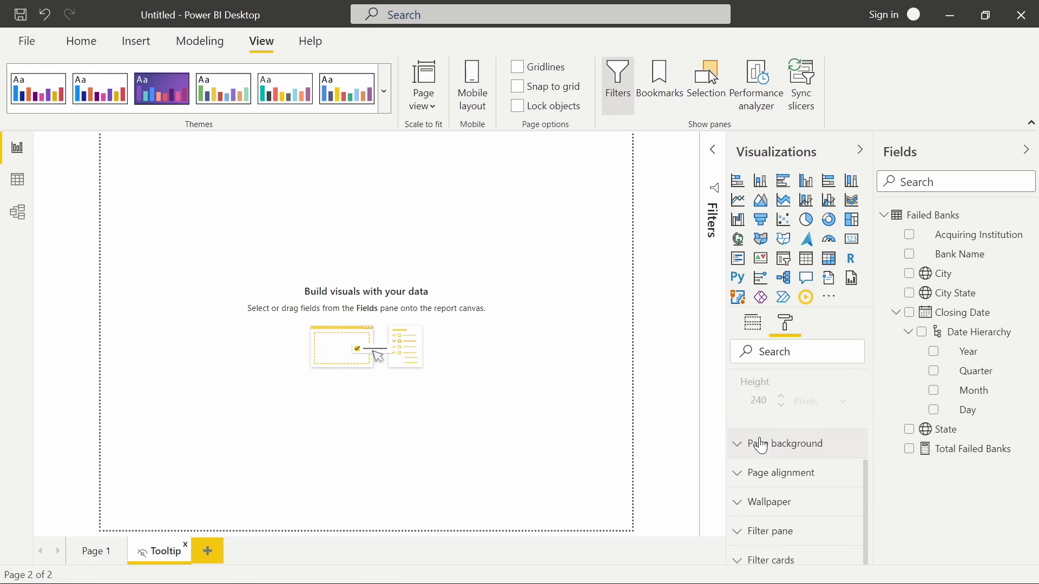
# Set the Tooltip page background to light grey with 0% transparency.
pyautogui.click(740, 451)
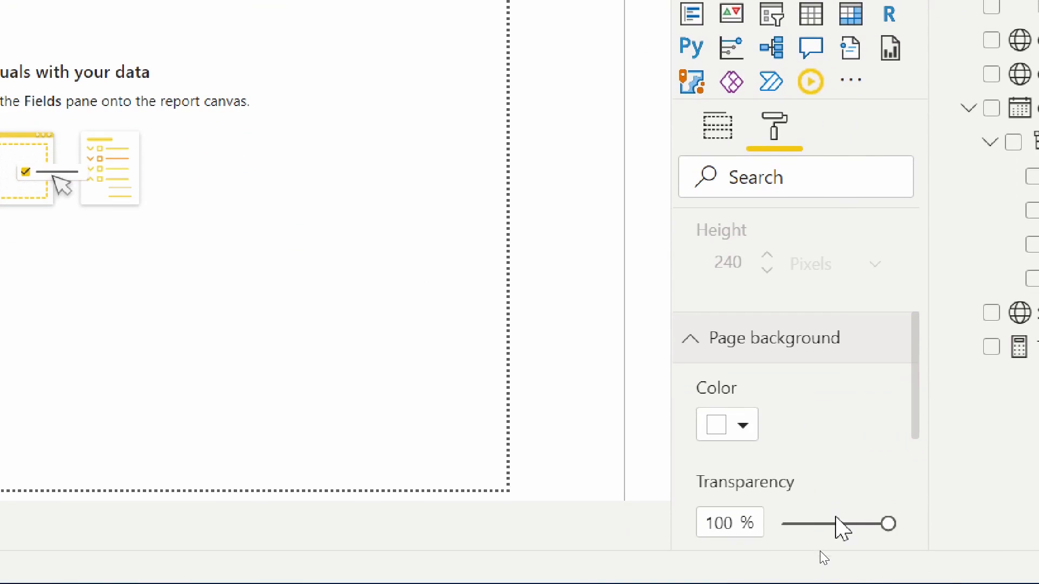
pyautogui.scroll(-3, 784, 417)
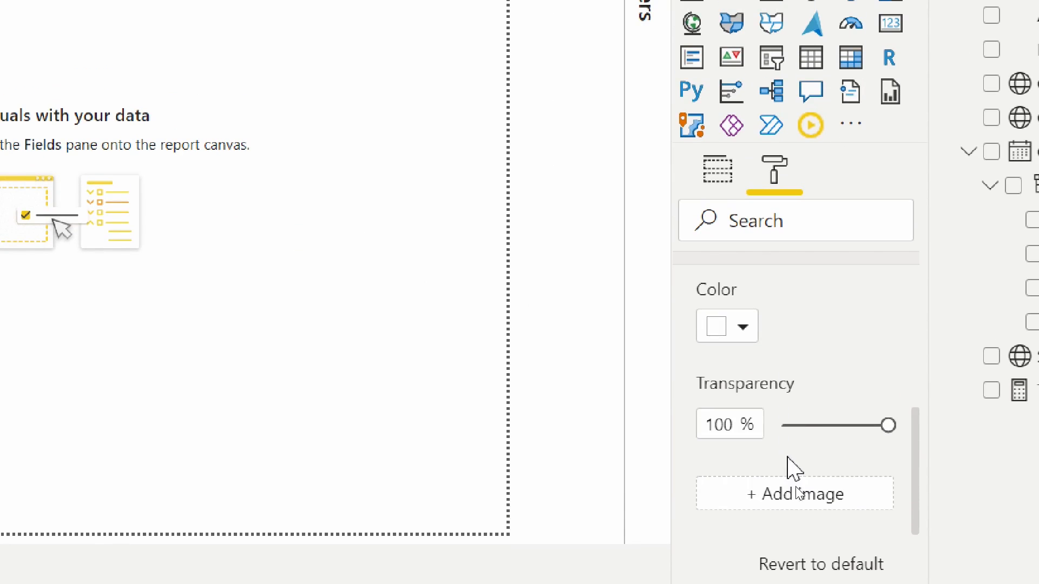
pyautogui.scroll(3, 808, 423)
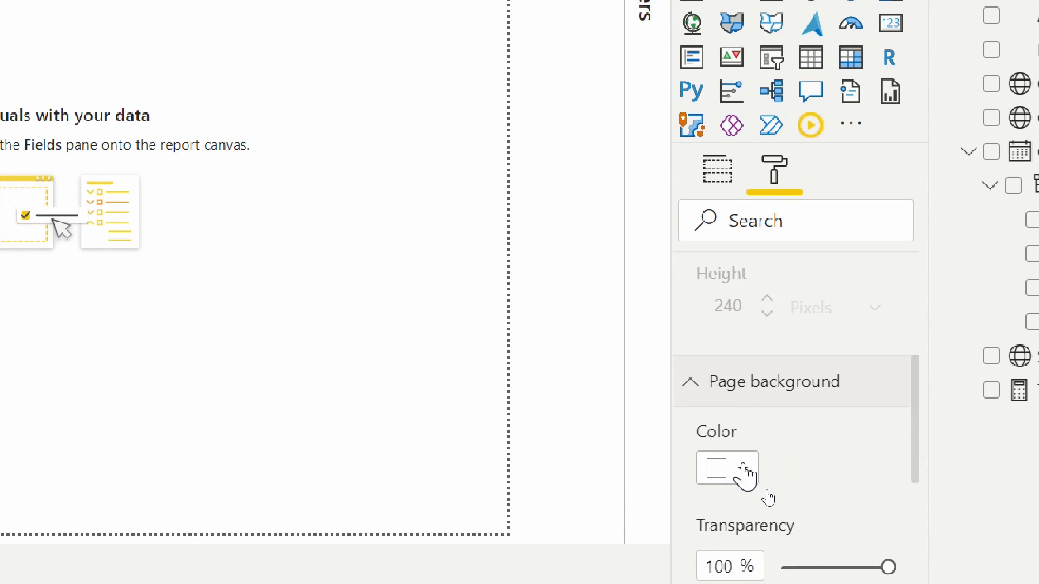
pyautogui.click(743, 468)
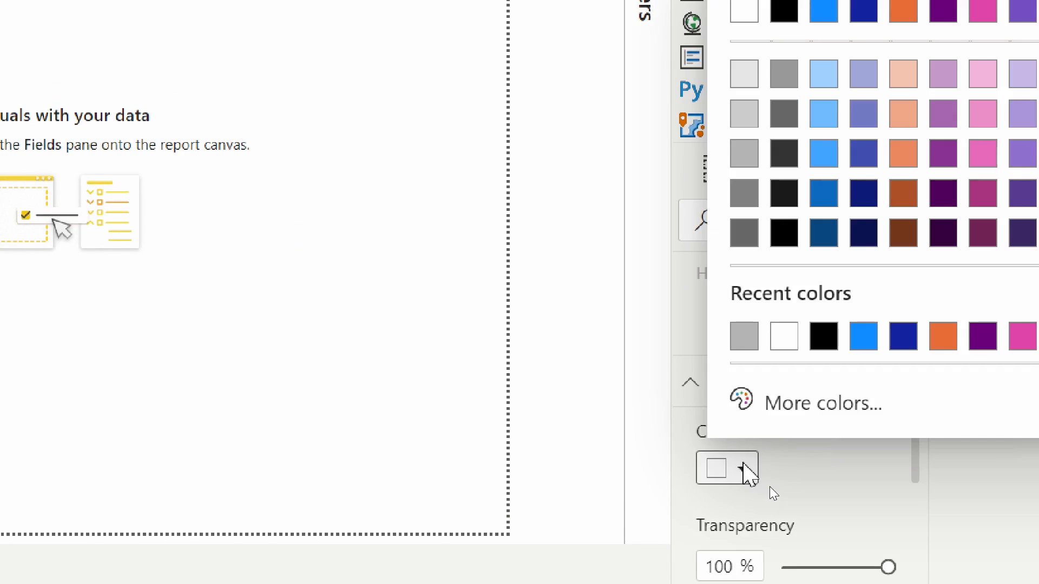
pyautogui.click(747, 115)
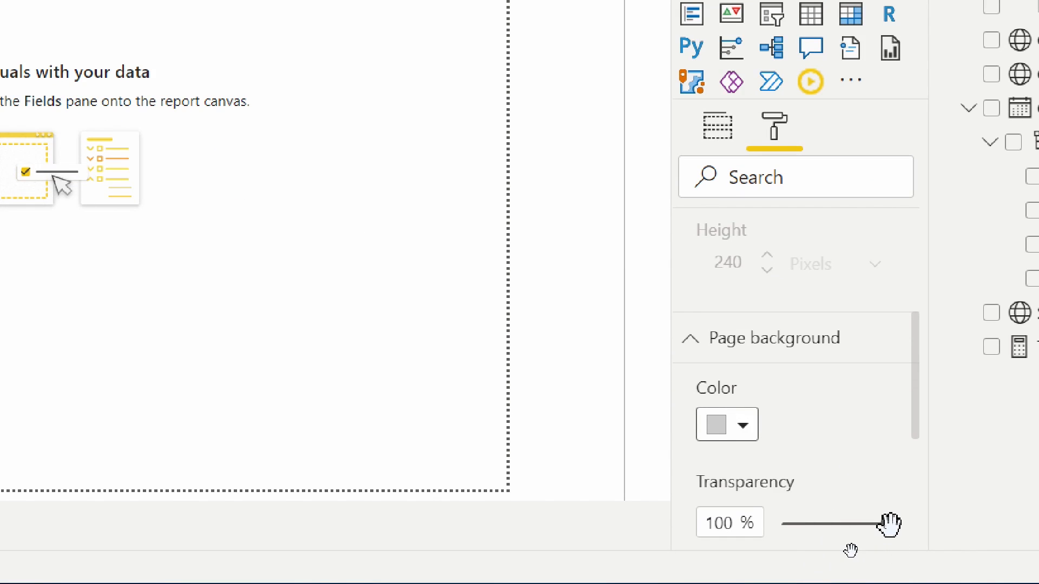
pyautogui.moveTo(889, 524); pyautogui.dragTo(889, 526)
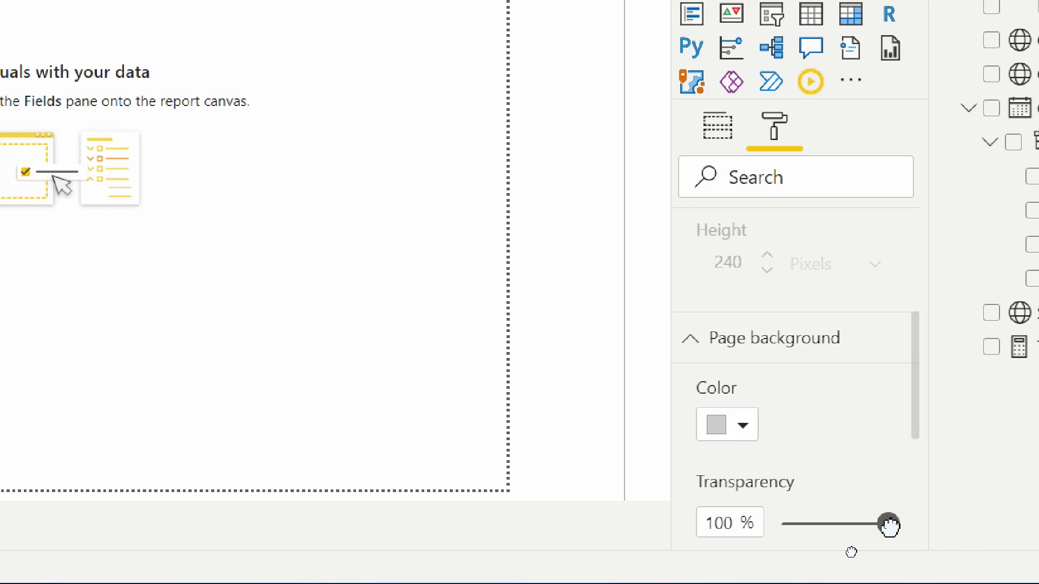
pyautogui.moveTo(889, 525); pyautogui.dragTo(781, 524)
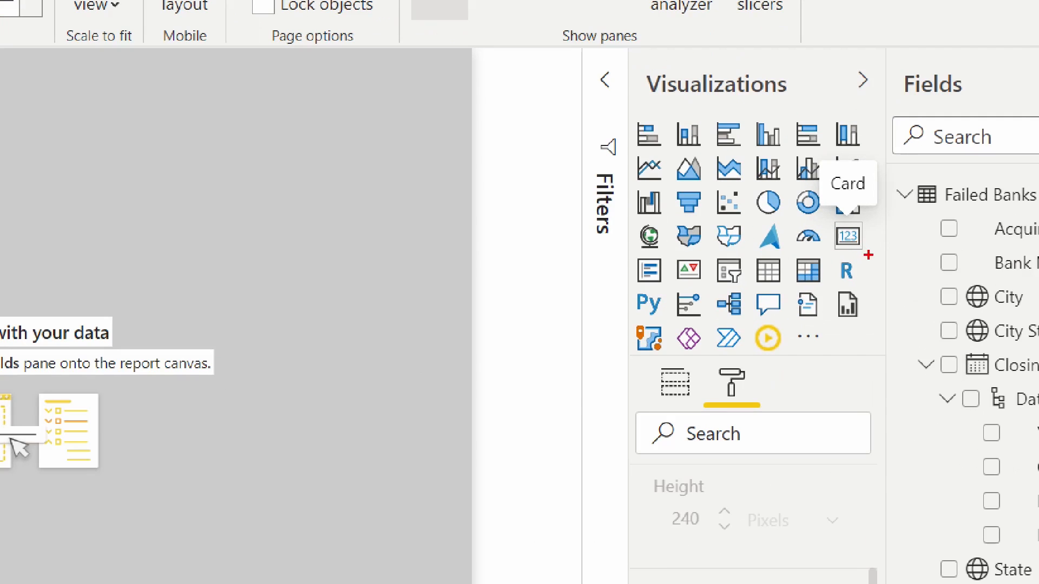
# Add a card visual showing Total Failed Banks, sized and positioned in the upper-left part of the Tooltip page.
pyautogui.moveTo(869, 255); pyautogui.dragTo(826, 218)
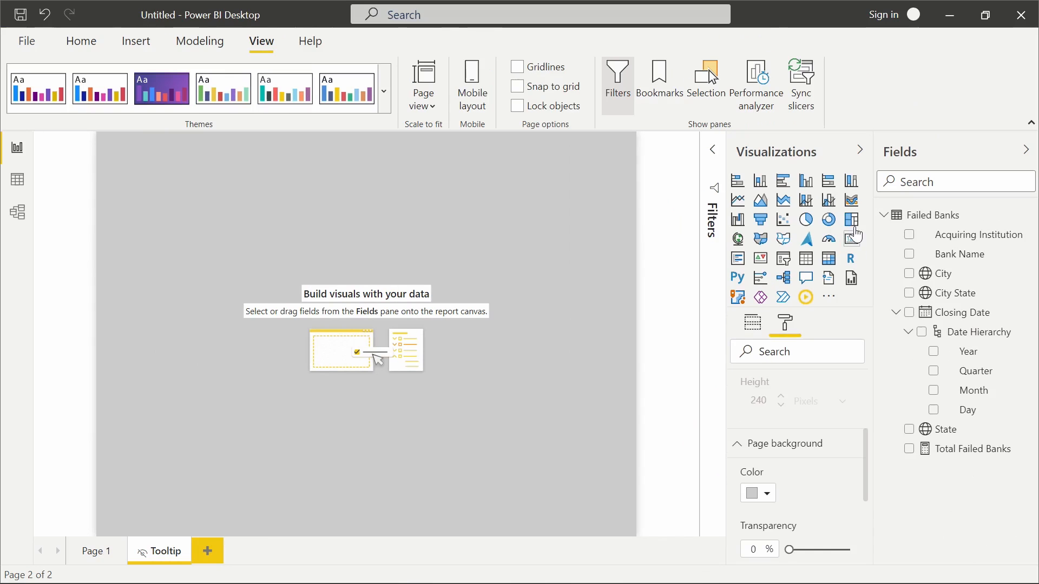
pyautogui.click(848, 237)
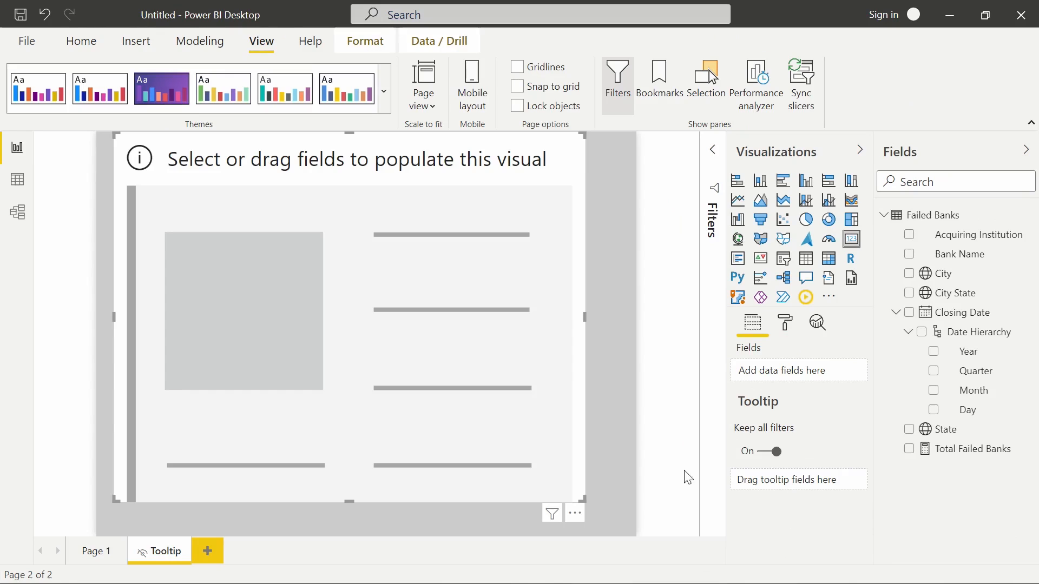
pyautogui.moveTo(581, 499); pyautogui.dragTo(350, 288)
pyautogui.moveTo(309, 251); pyautogui.dragTo(306, 284)
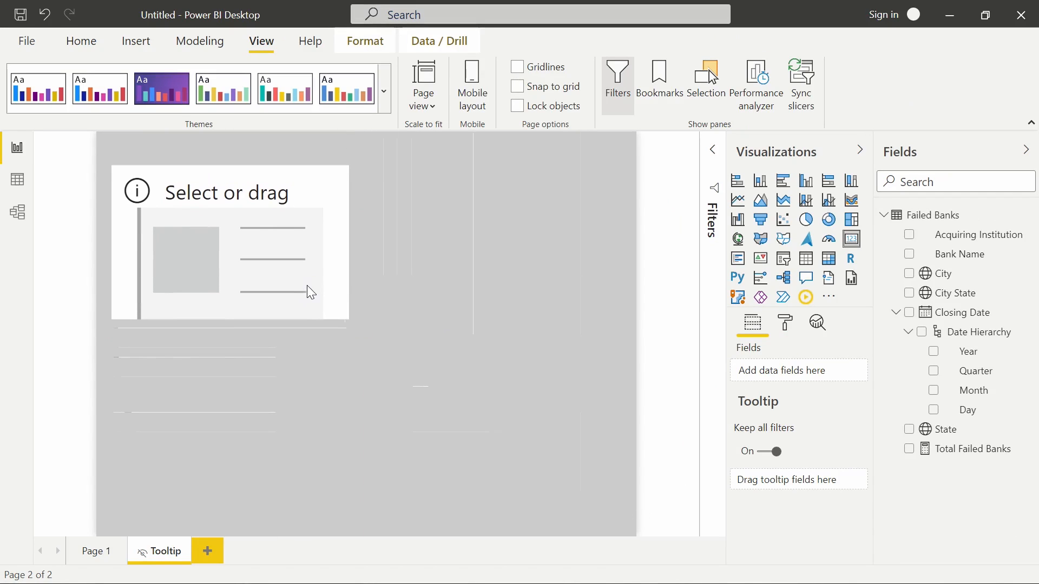
pyautogui.click(910, 449)
pyautogui.moveTo(349, 319); pyautogui.dragTo(349, 335)
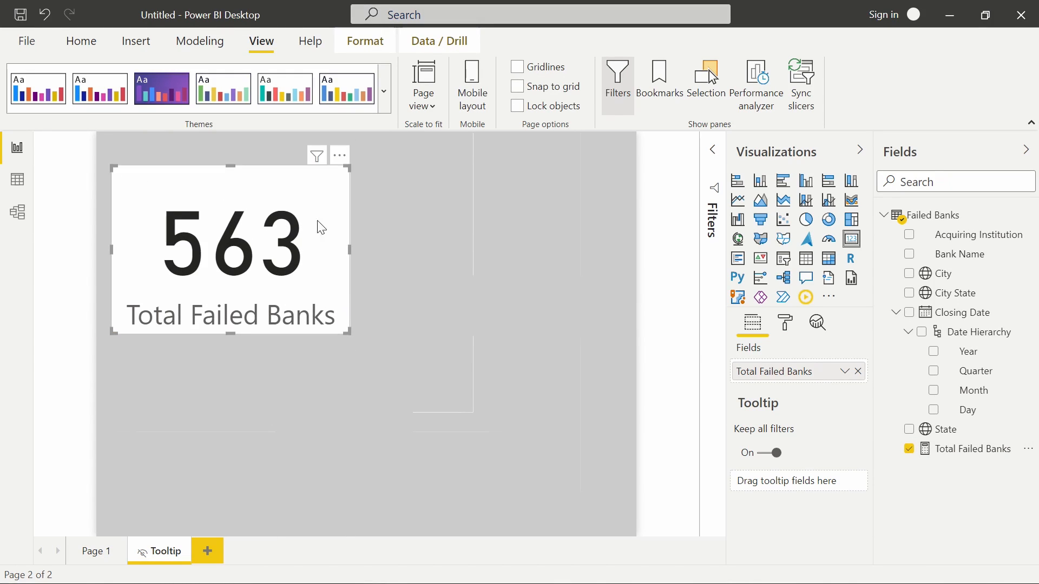
pyautogui.moveTo(288, 199)
pyautogui.mouseDown()
pyautogui.moveTo(294, 187)
pyautogui.moveTo(292, 195)
pyautogui.mouseUp()
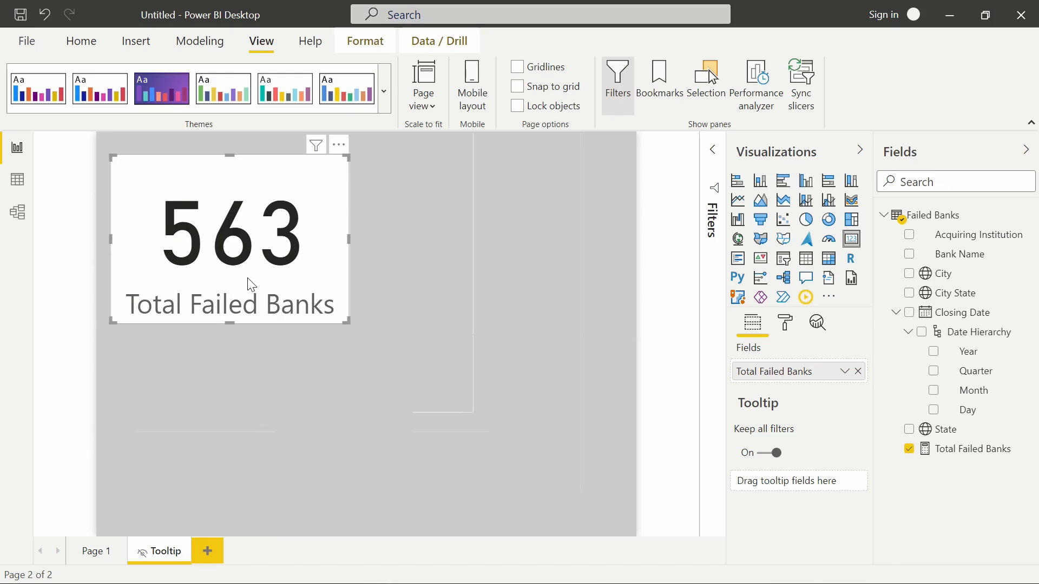
# Duplicate the Total Failed Banks card and place the copy directly below the original.
pyautogui.hotkey('ctrl', 'c')
pyautogui.hotkey('ctrl', 'v')
pyautogui.moveTo(269, 288); pyautogui.dragTo(252, 444)
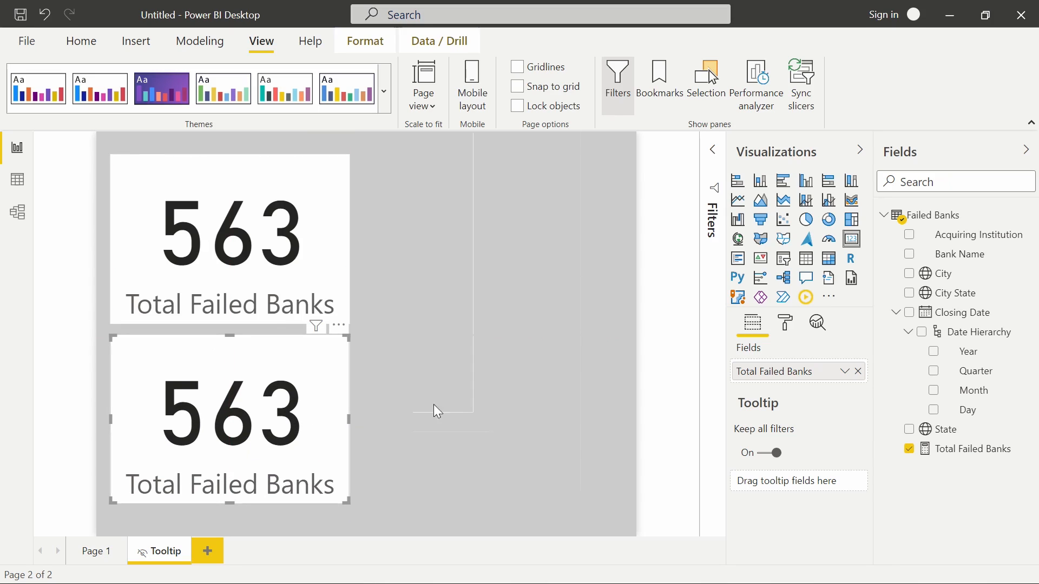
# Replace the field in the lower card with Year from the Closing Date hierarchy, aggregated as Minimum.
pyautogui.click(859, 372)
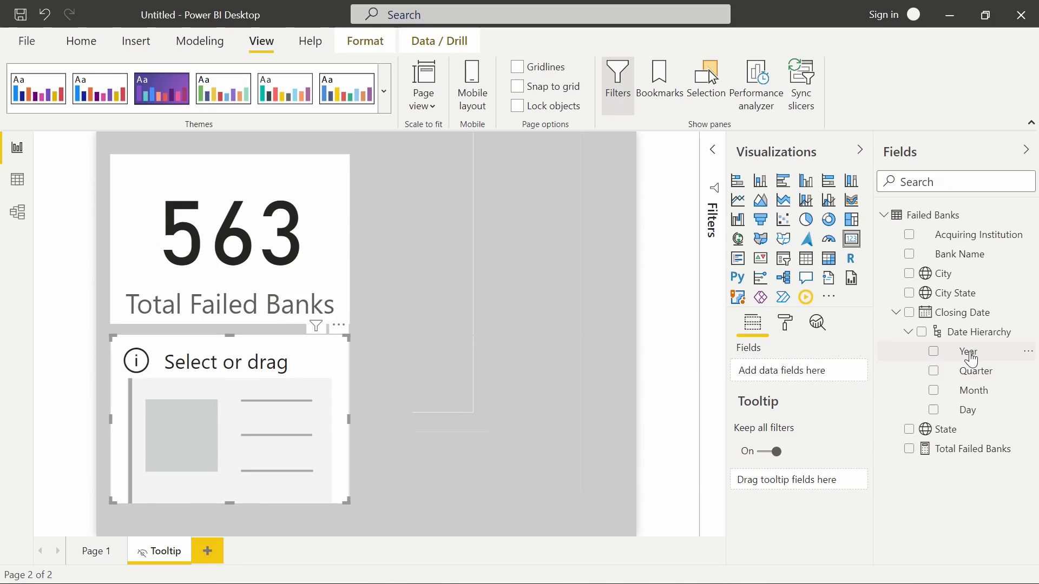
pyautogui.moveTo(972, 360); pyautogui.dragTo(788, 372)
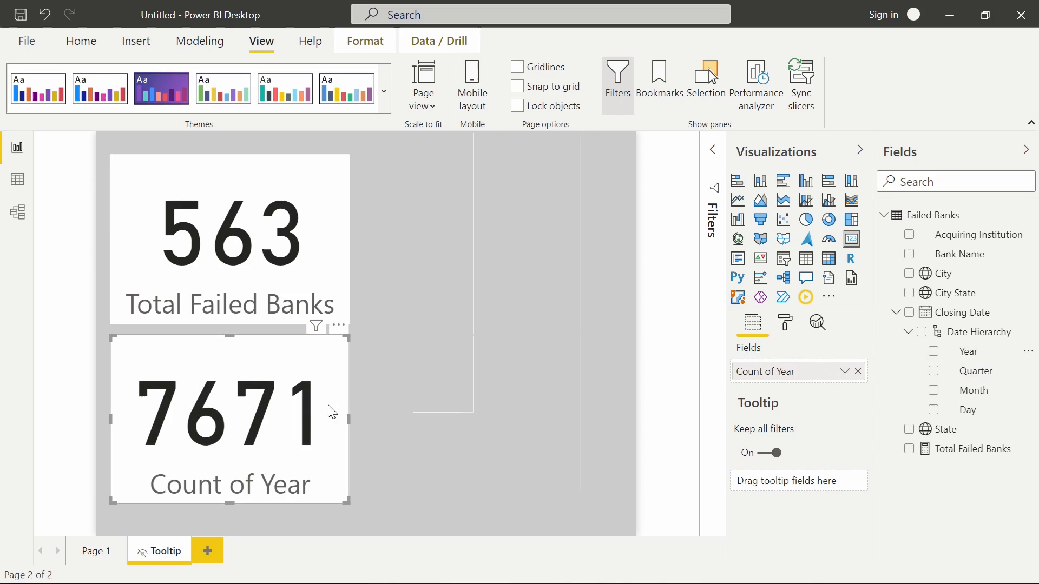
pyautogui.click(845, 372)
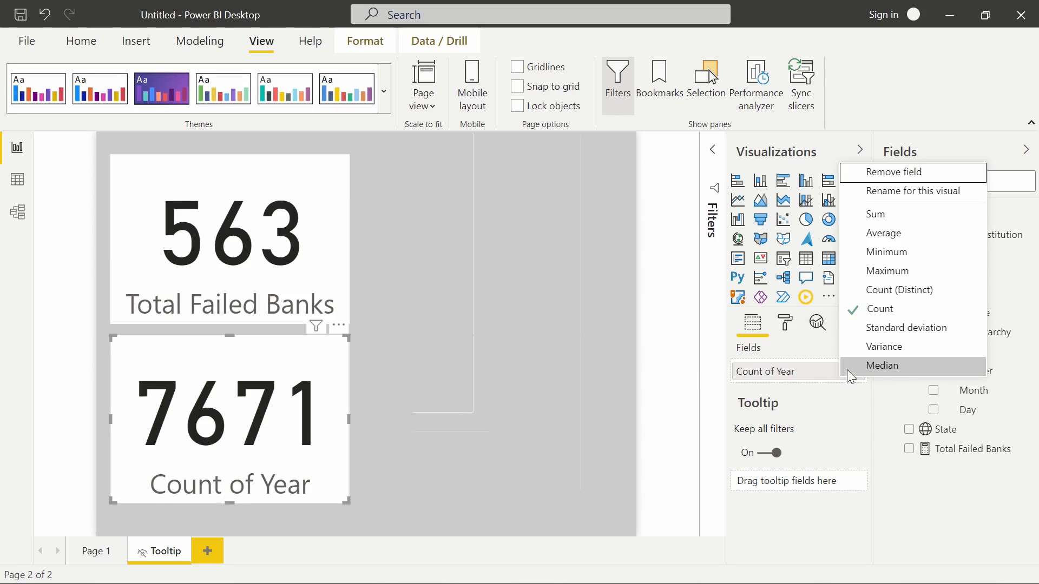
pyautogui.click(884, 260)
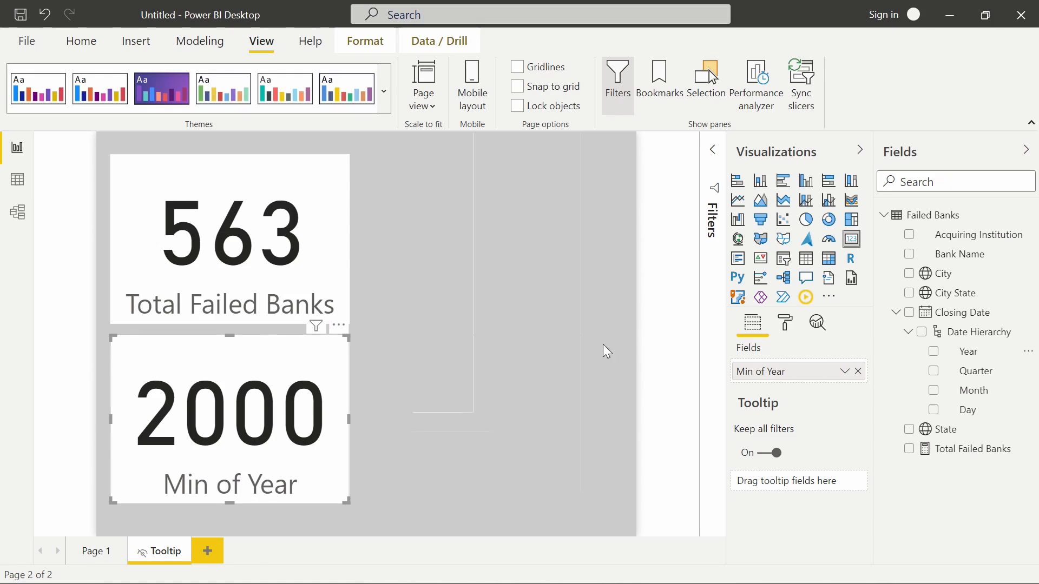
# Turn off the category label on the lower Year card and deselect the card.
pyautogui.click(786, 323)
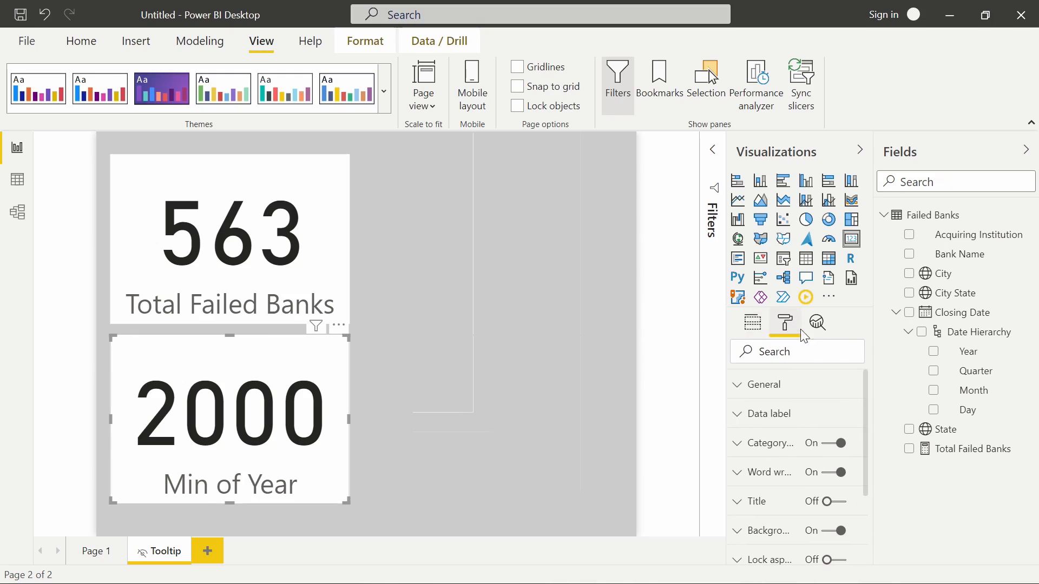
pyautogui.click(830, 445)
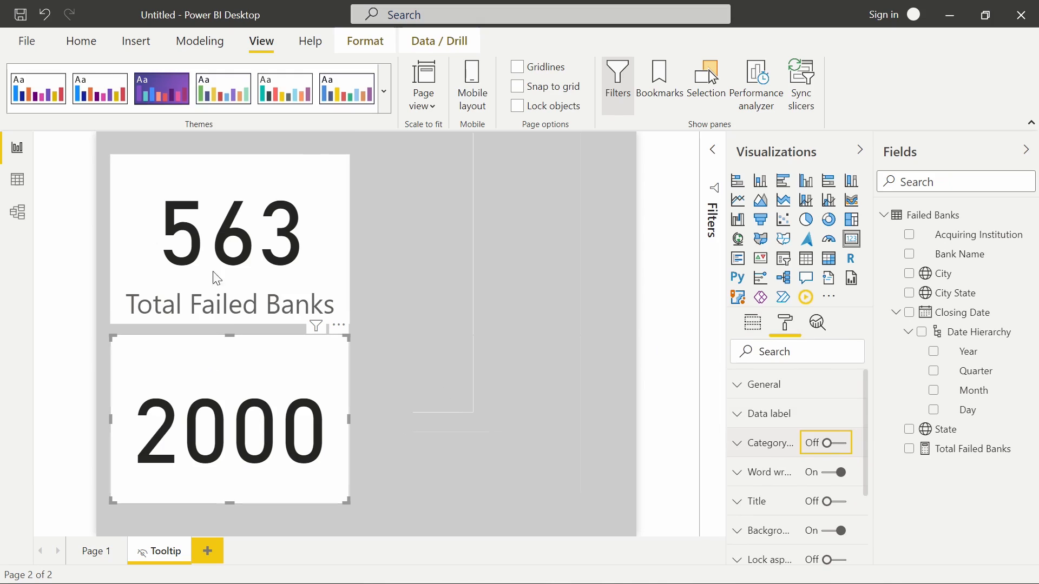
pyautogui.click(591, 264)
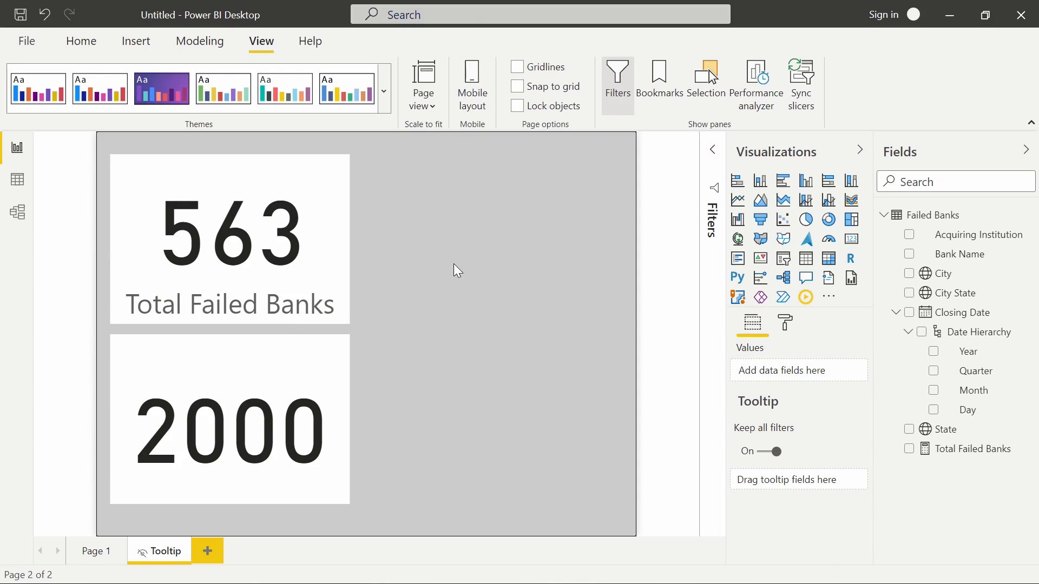
# Add a map visual beside the cards, enlarge it to nearly the page height, and use City State as its location.
pyautogui.click(740, 239)
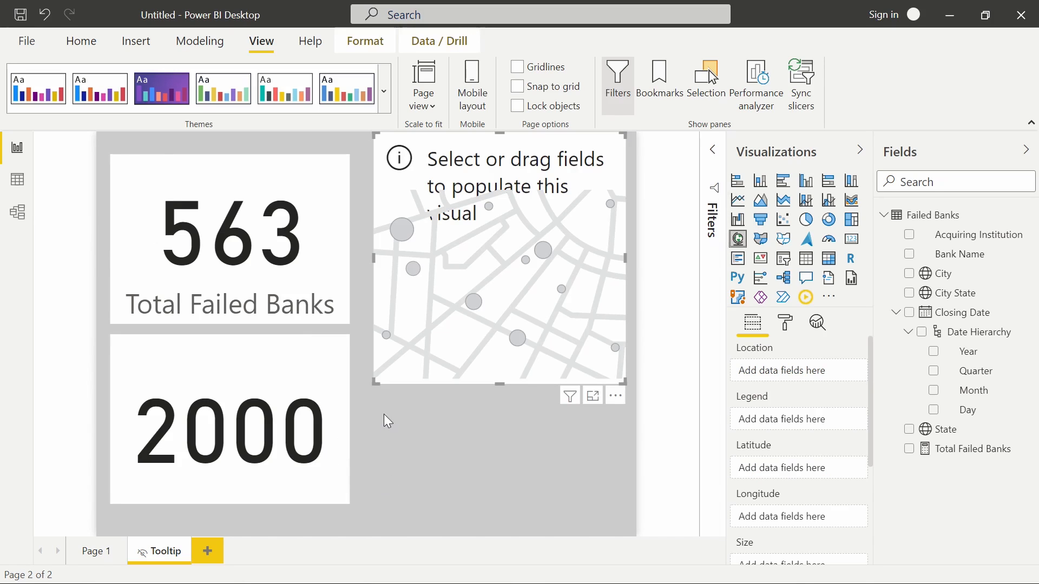
pyautogui.moveTo(377, 383); pyautogui.dragTo(360, 528)
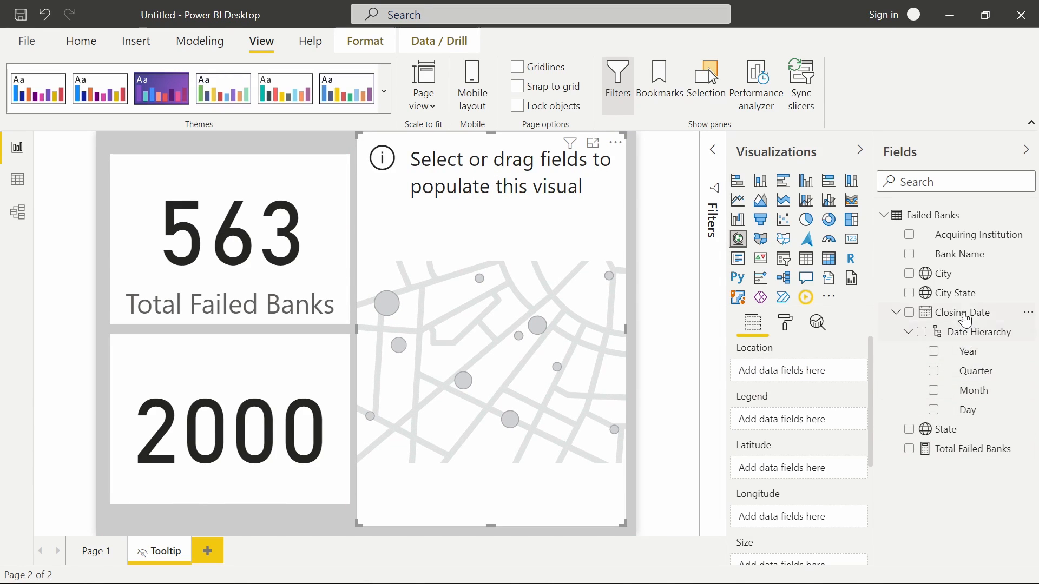
pyautogui.moveTo(964, 301); pyautogui.dragTo(782, 364)
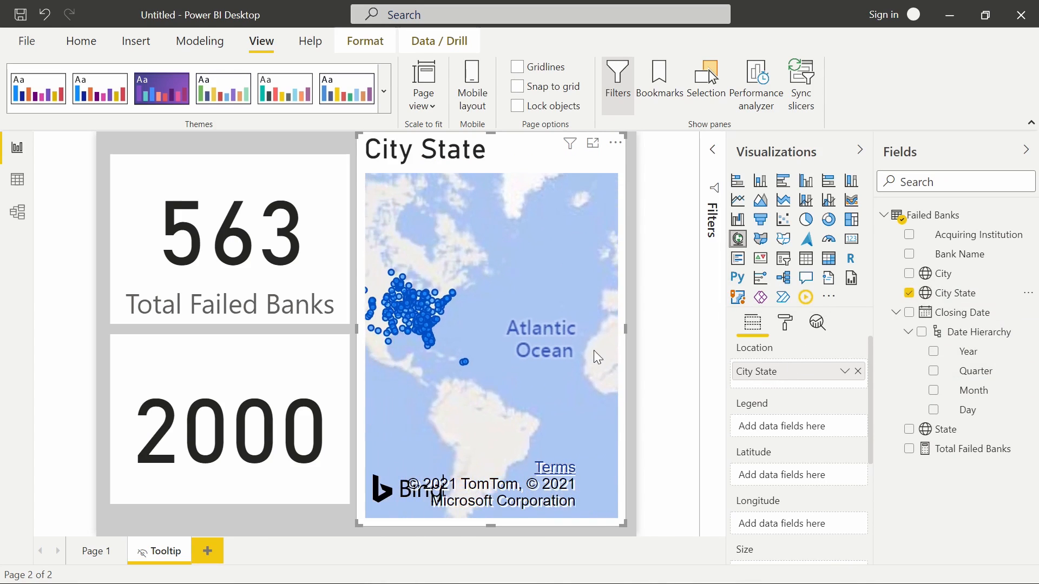
pyautogui.moveTo(483, 357); pyautogui.dragTo(554, 356)
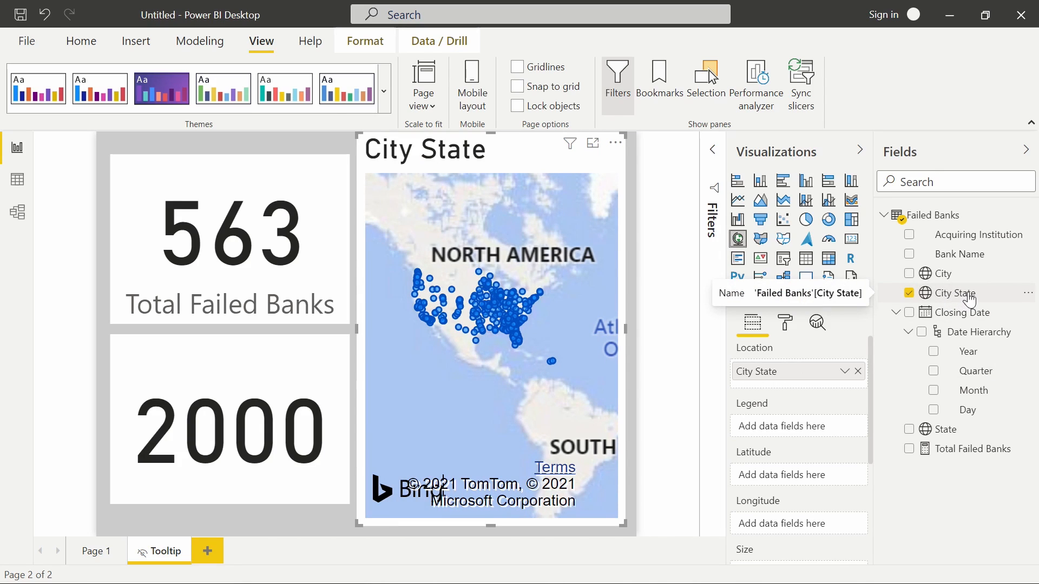
# Check the data category assigned to the City State field without changing it.
pyautogui.click(972, 299)
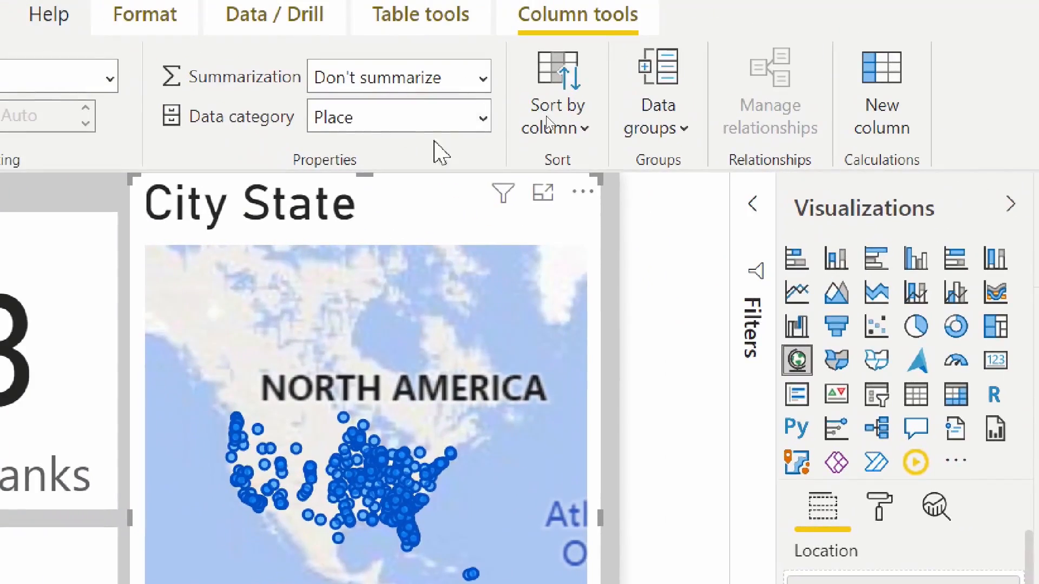
pyautogui.click(425, 112)
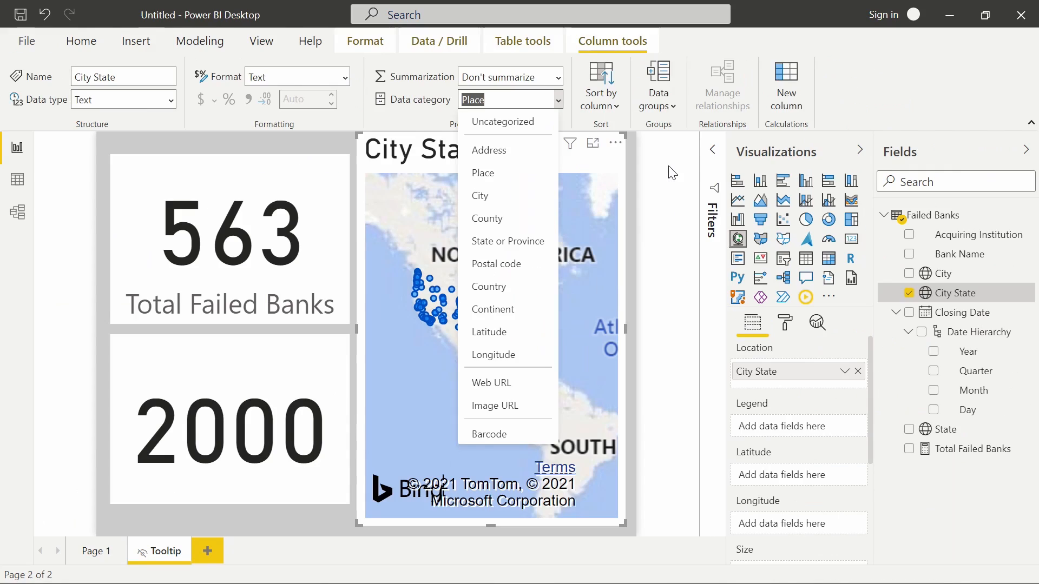
pyautogui.click(671, 212)
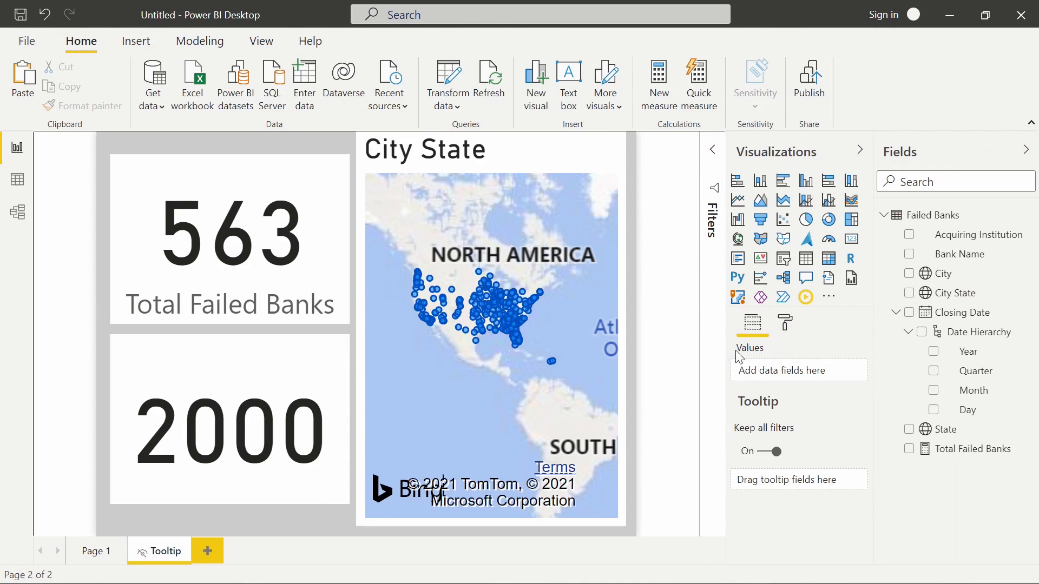
# Use Total Failed Banks as the bubble size of the map.
pyautogui.click(514, 357)
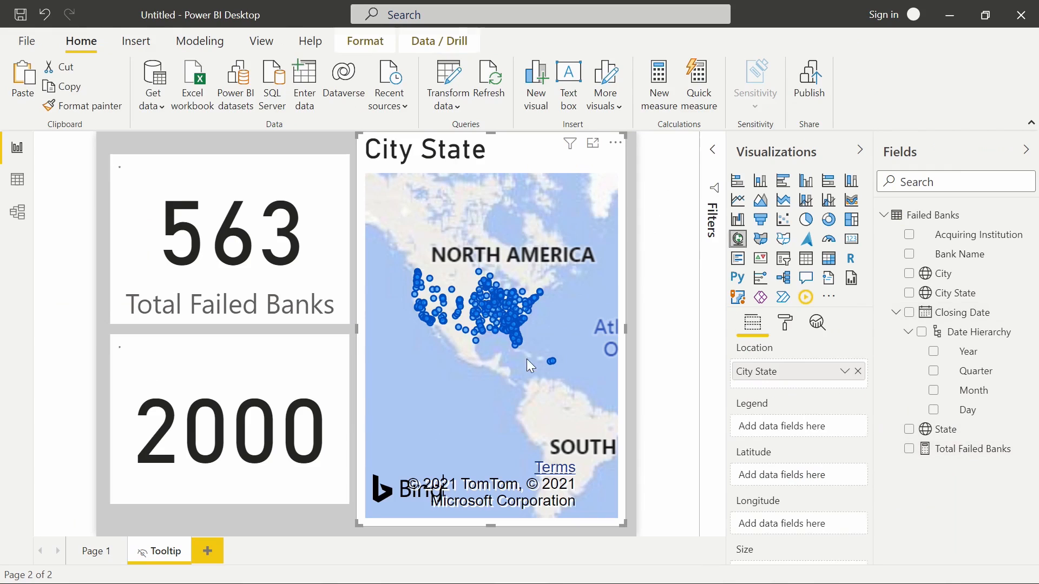
pyautogui.moveTo(983, 459); pyautogui.dragTo(789, 553)
pyautogui.moveTo(952, 449); pyautogui.dragTo(769, 483)
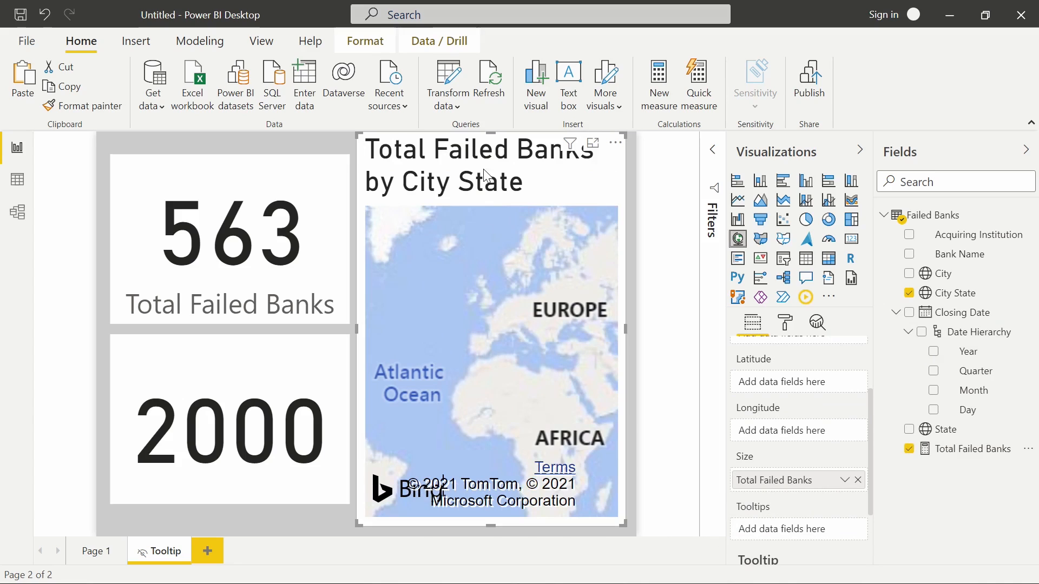
# Turn off the map's title and lower its top edge to line up with the top of the upper card.
pyautogui.click(785, 323)
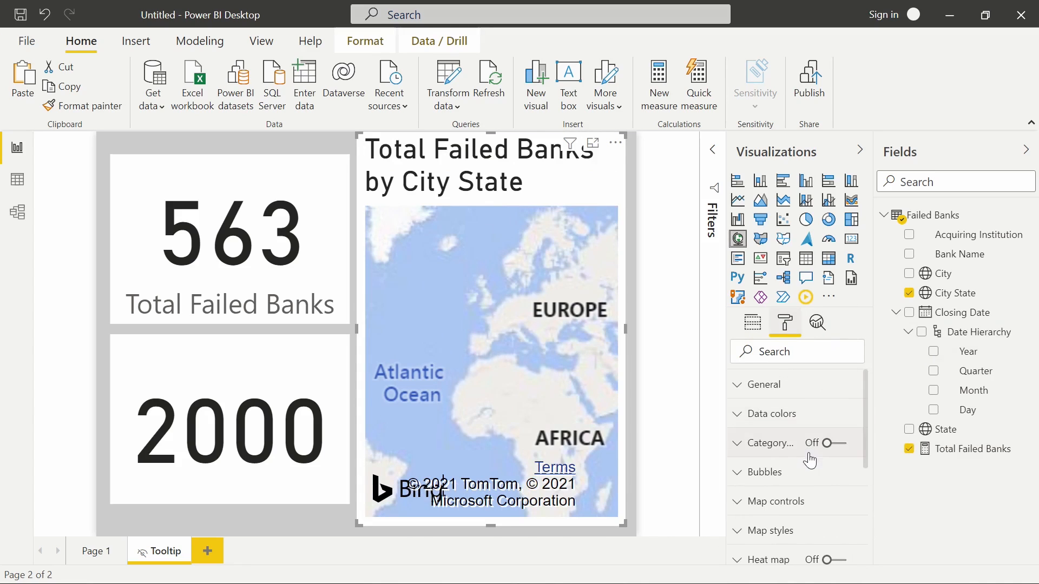
pyautogui.scroll(-3, 809, 484)
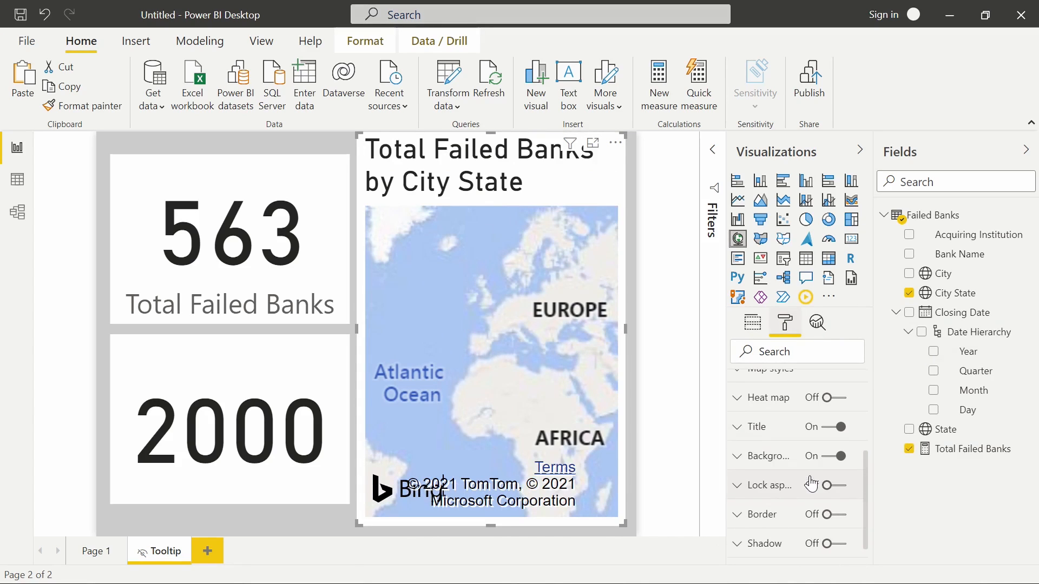
pyautogui.click(833, 435)
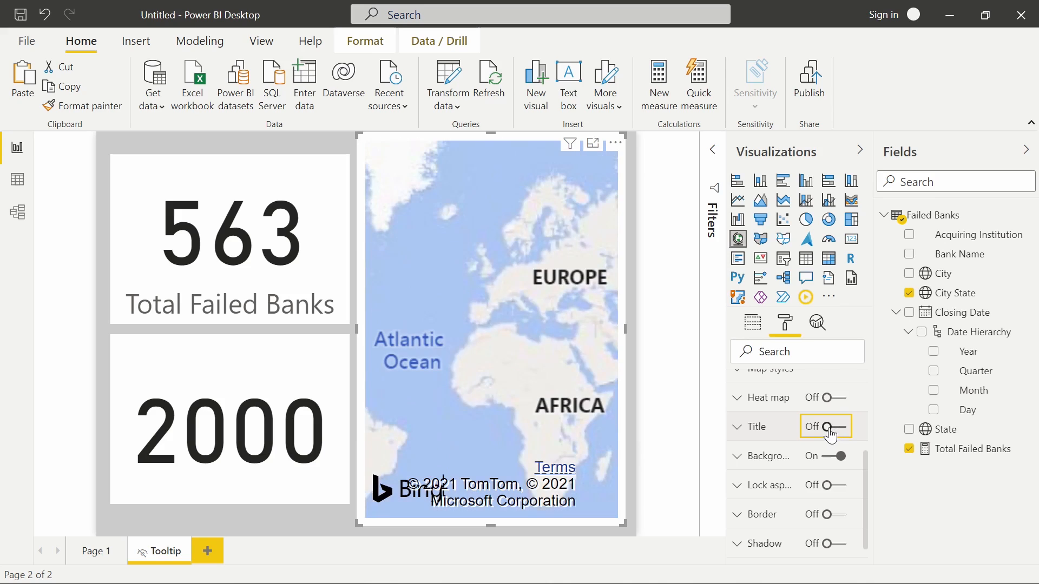
pyautogui.moveTo(443, 352); pyautogui.dragTo(632, 359)
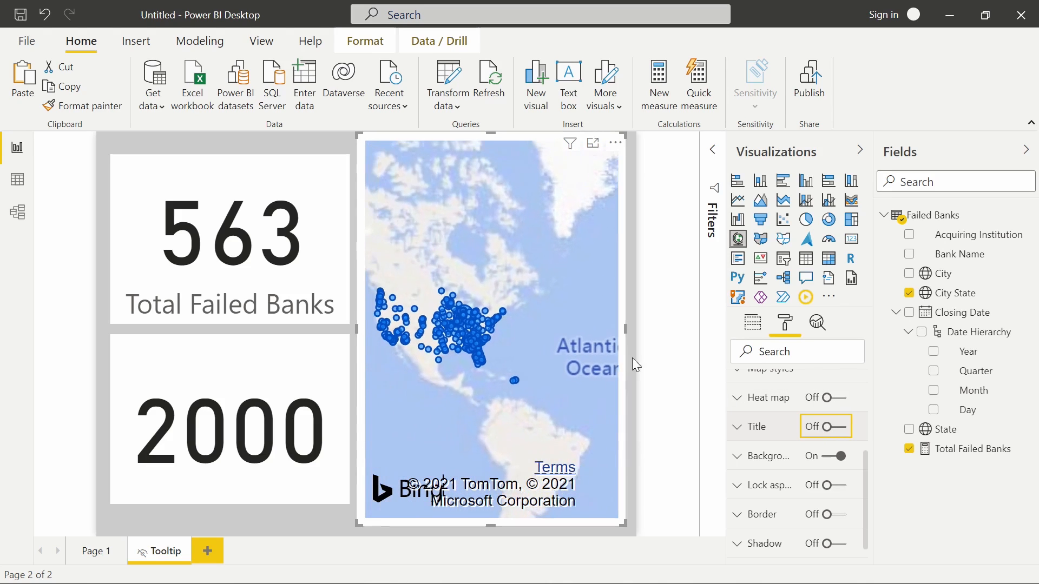
pyautogui.moveTo(490, 398); pyautogui.dragTo(533, 396)
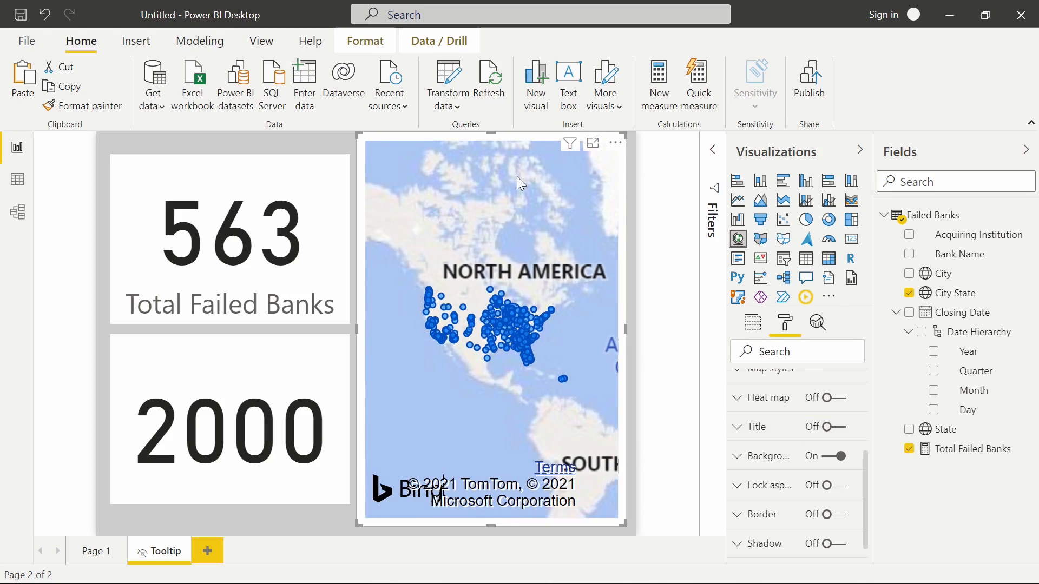
pyautogui.moveTo(491, 137); pyautogui.dragTo(492, 157)
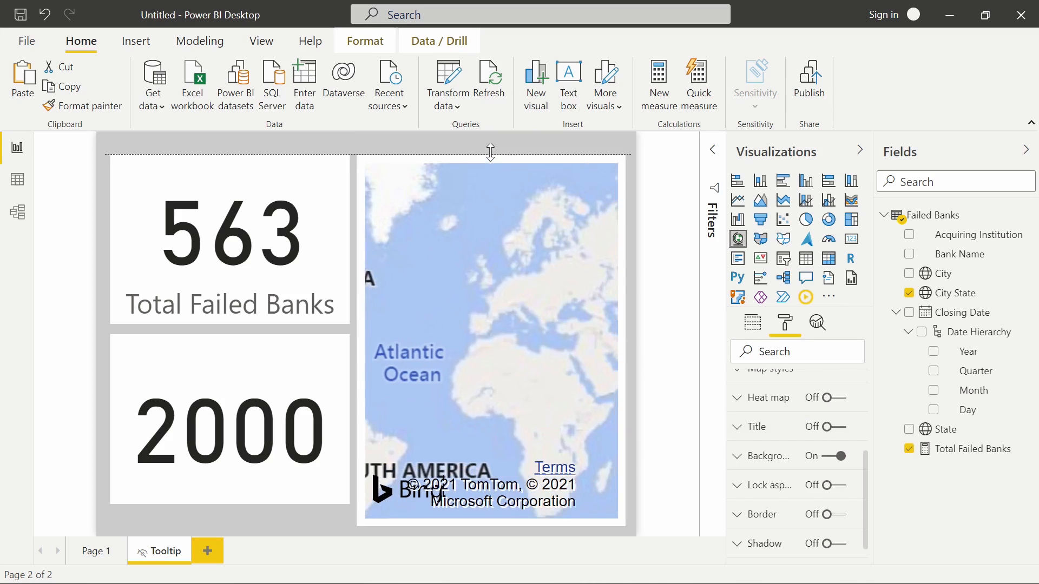
# Raise the map's bottom edge to line up with the bottom of the lower card, and deselect the map.
pyautogui.moveTo(492, 526); pyautogui.dragTo(493, 506)
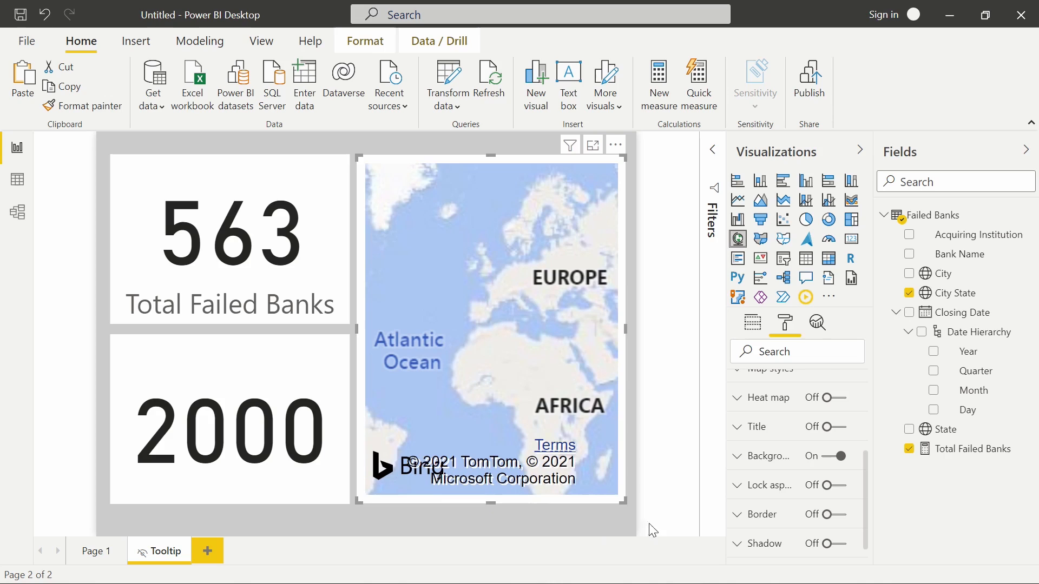
pyautogui.click(692, 350)
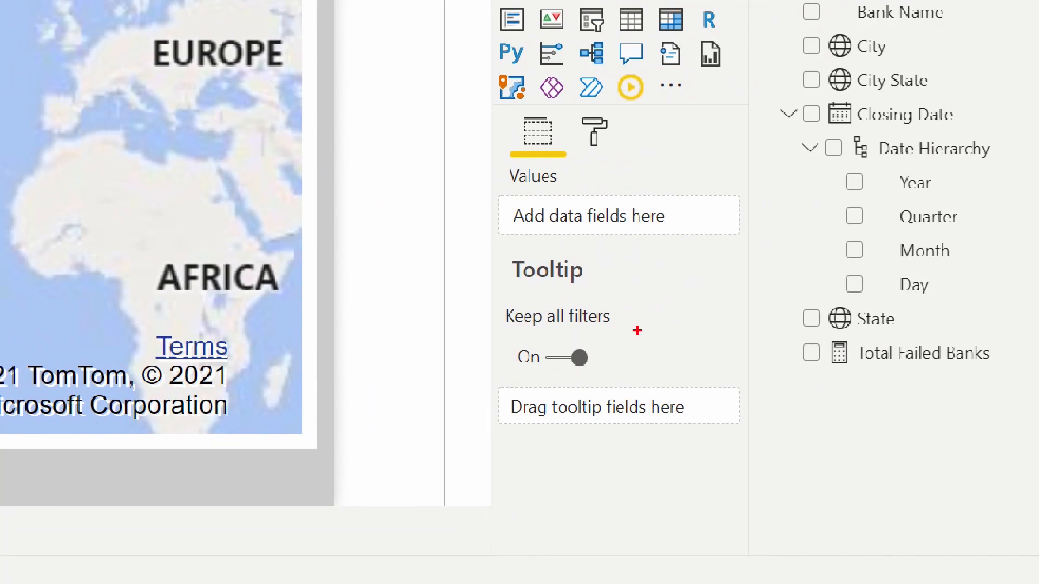
pyautogui.moveTo(487, 254)
pyautogui.mouseDown()
pyautogui.moveTo(696, 371)
pyautogui.moveTo(714, 429)
pyautogui.moveTo(755, 444)
pyautogui.mouseUp()
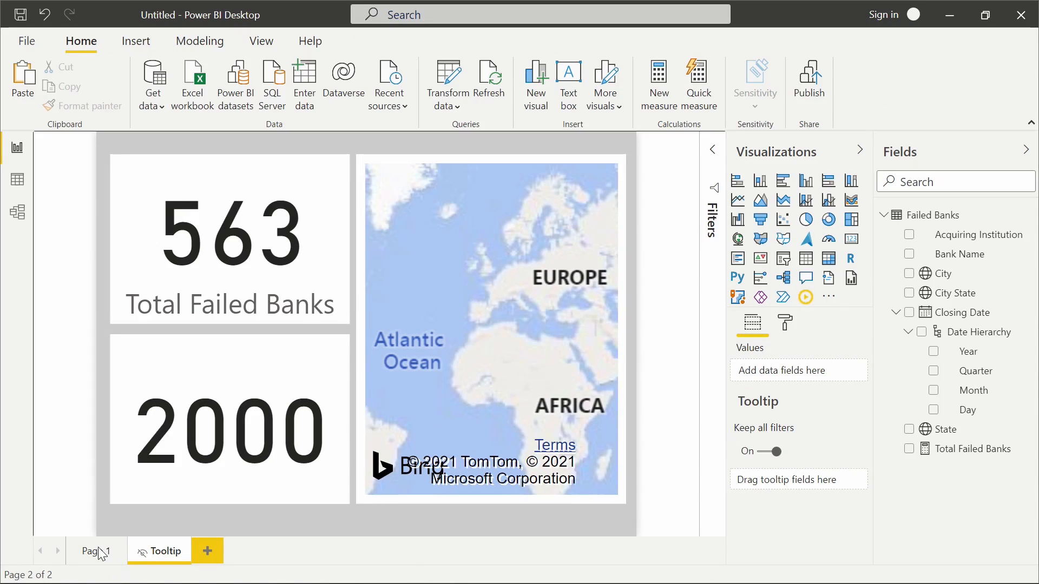
# On Page 1, examine the tooltip of the stacked bar chart on Georgia's 2009 segment and compare its fields with the chart title.
pyautogui.click(96, 555)
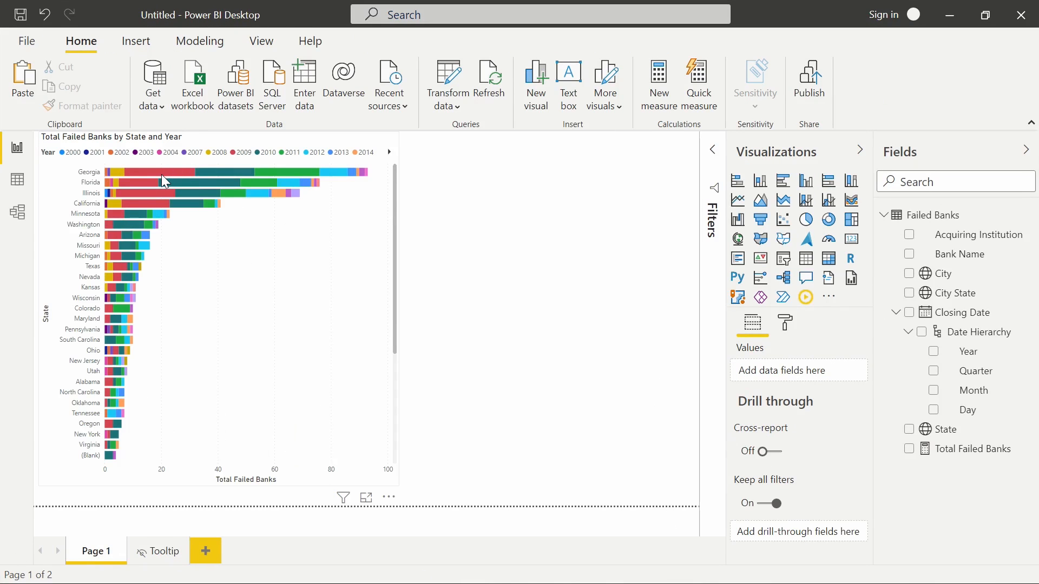
pyautogui.moveTo(161, 176)
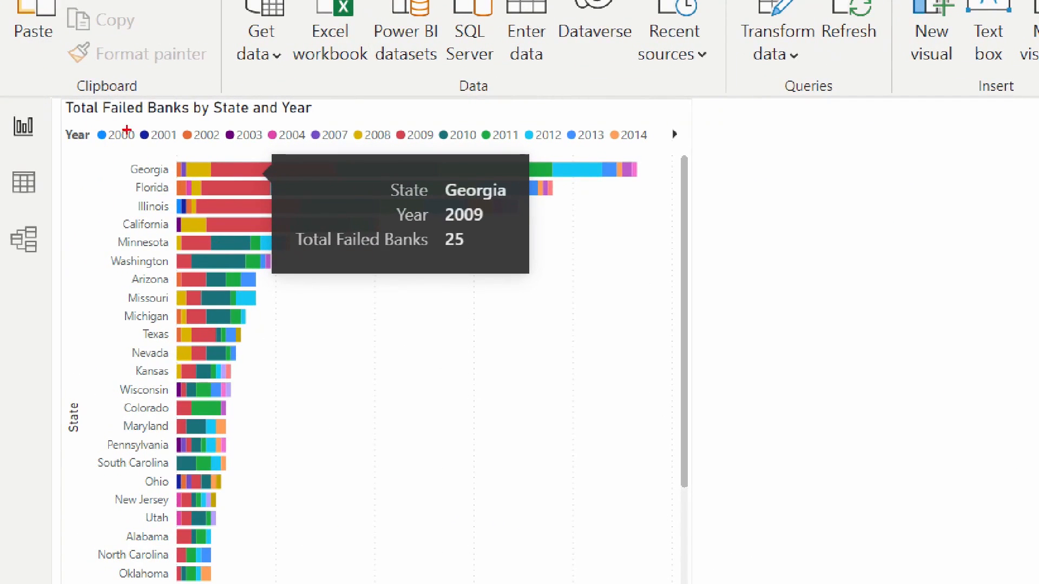
pyautogui.moveTo(319, 120)
pyautogui.mouseDown()
pyautogui.moveTo(244, 98)
pyautogui.moveTo(57, 97)
pyautogui.mouseUp()
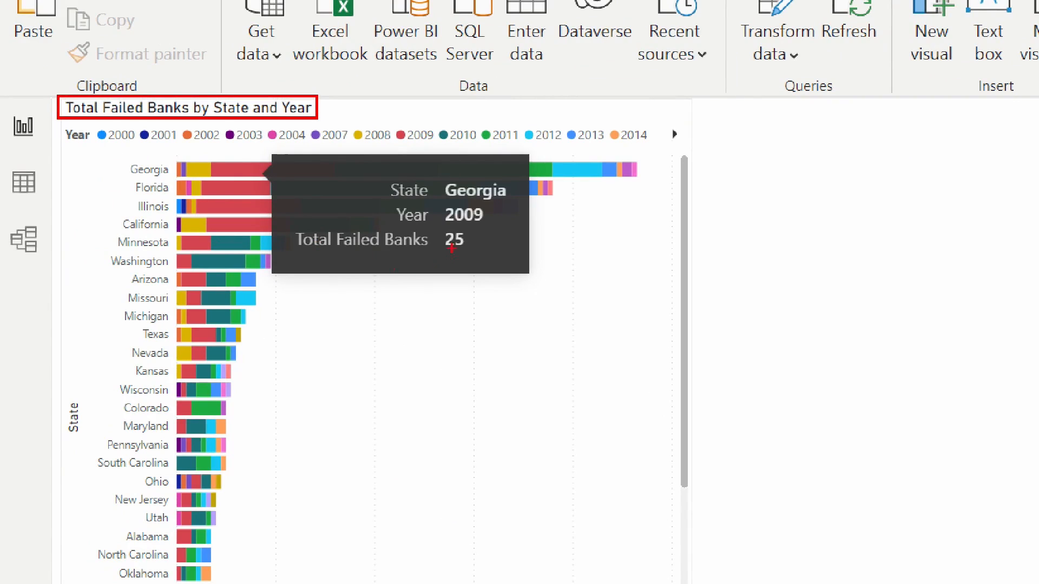
pyautogui.moveTo(438, 259)
pyautogui.mouseDown()
pyautogui.moveTo(318, 177)
pyautogui.moveTo(276, 170)
pyautogui.mouseUp()
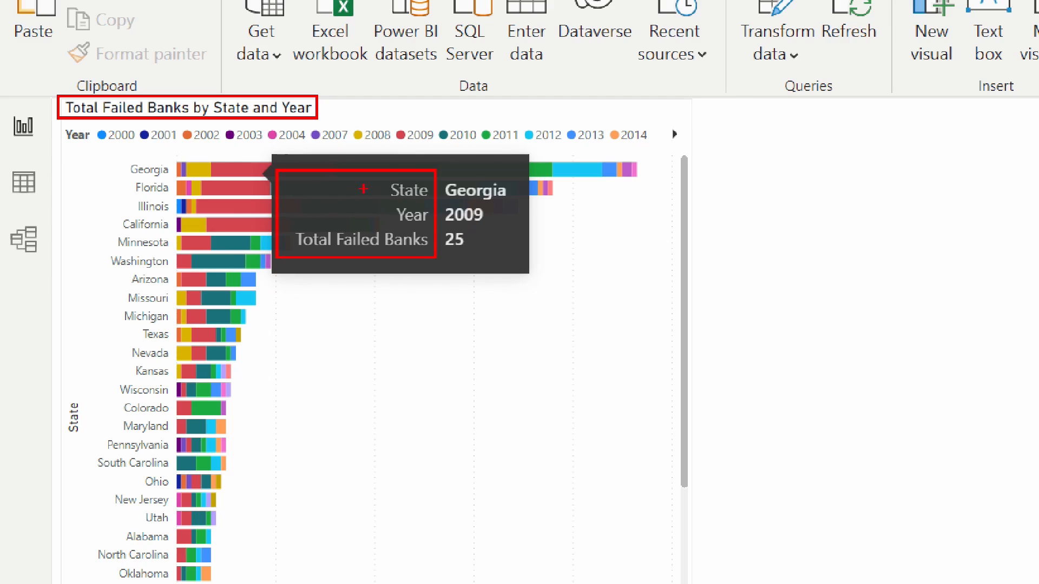
pyautogui.moveTo(368, 191)
pyautogui.mouseDown()
pyautogui.moveTo(316, 191)
pyautogui.moveTo(315, 215)
pyautogui.moveTo(249, 239)
pyautogui.mouseUp()
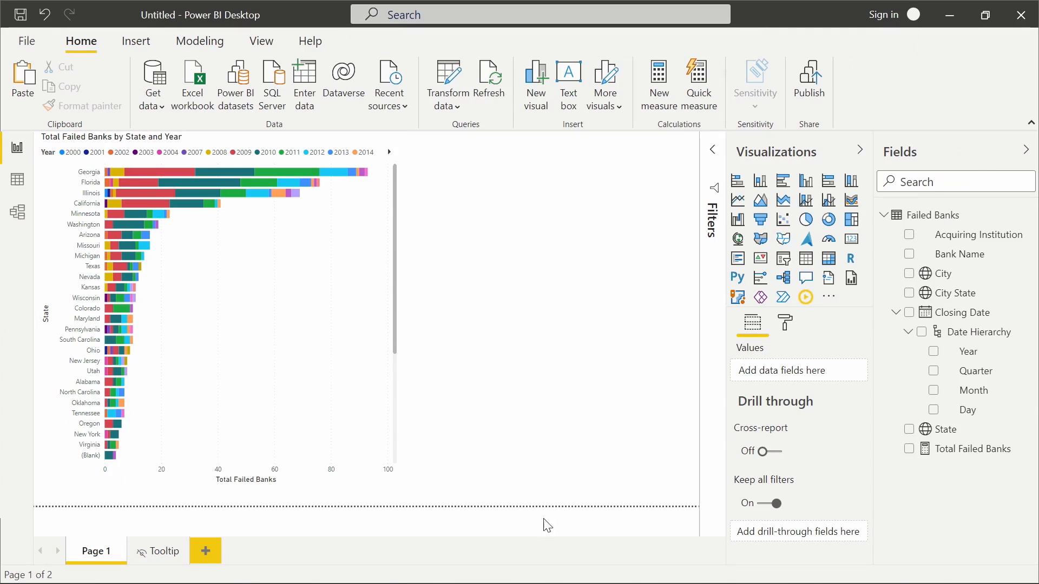
# Add State as a tooltip field of the Tooltip page.
pyautogui.click(164, 560)
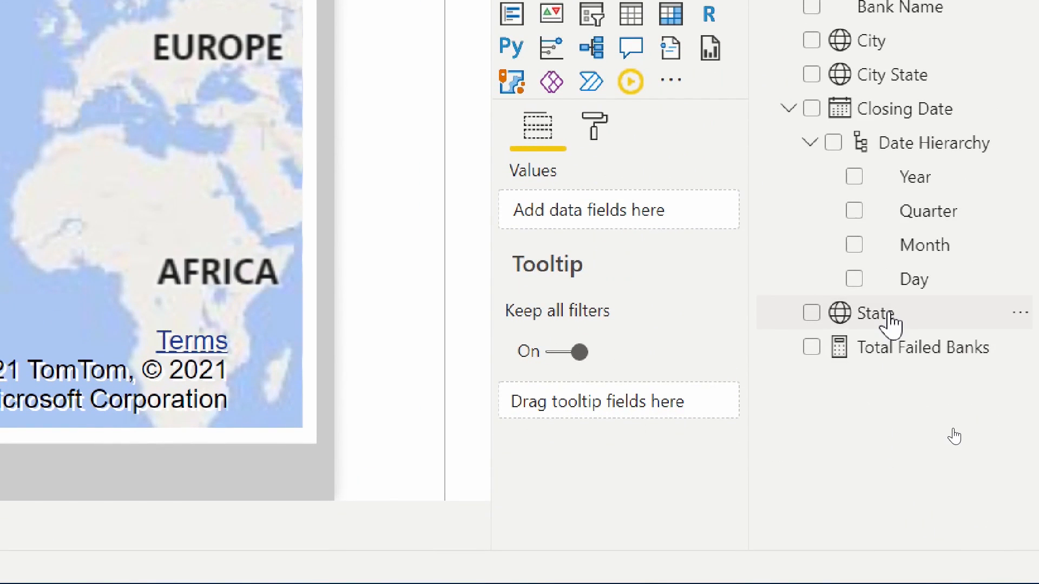
pyautogui.moveTo(890, 320); pyautogui.dragTo(575, 408)
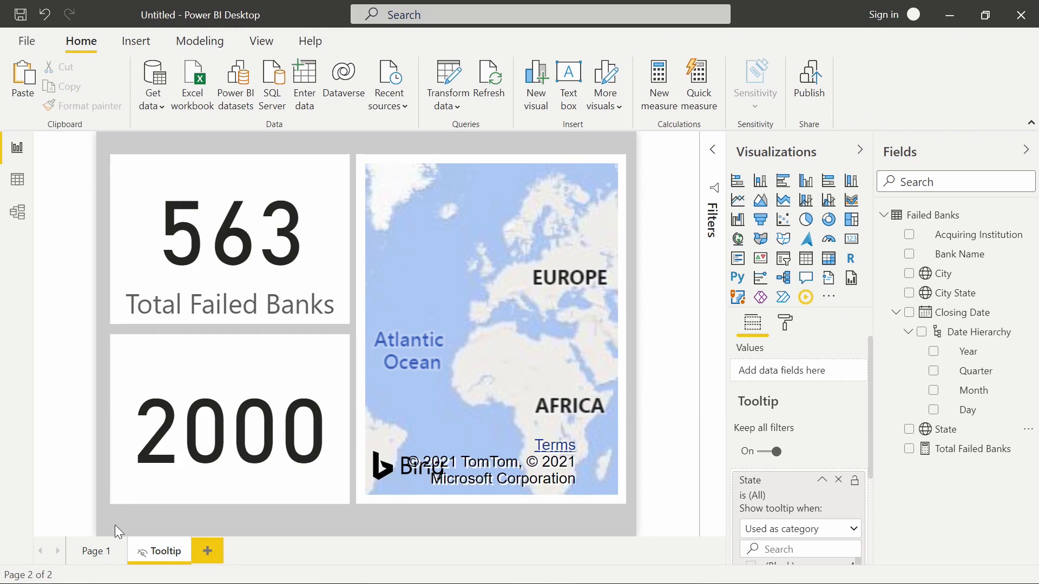
# Check the custom tooltip on Page 1 for several states and years in the stacked bar chart.
pyautogui.click(98, 554)
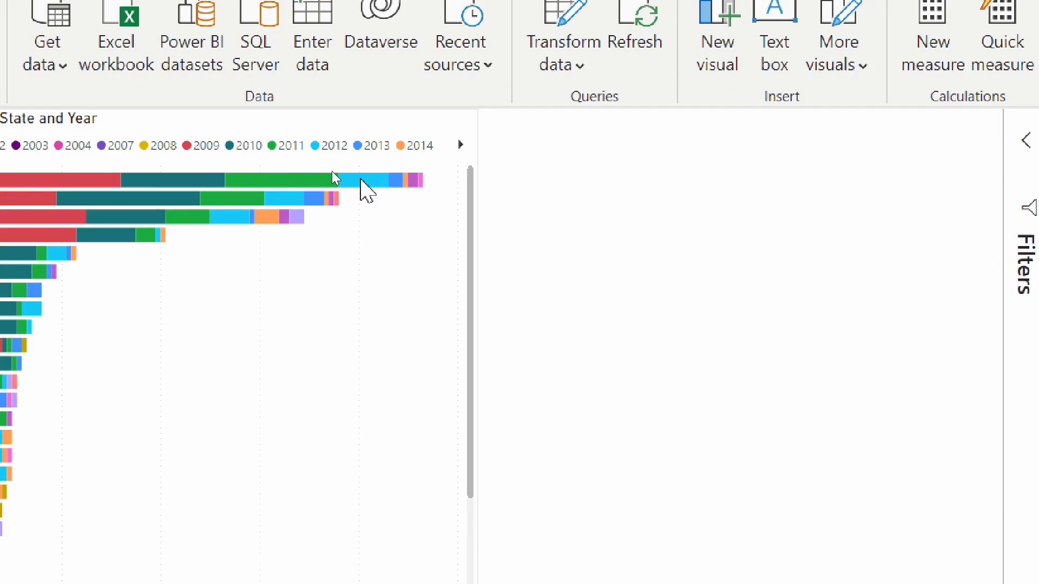
pyautogui.moveTo(332, 172)
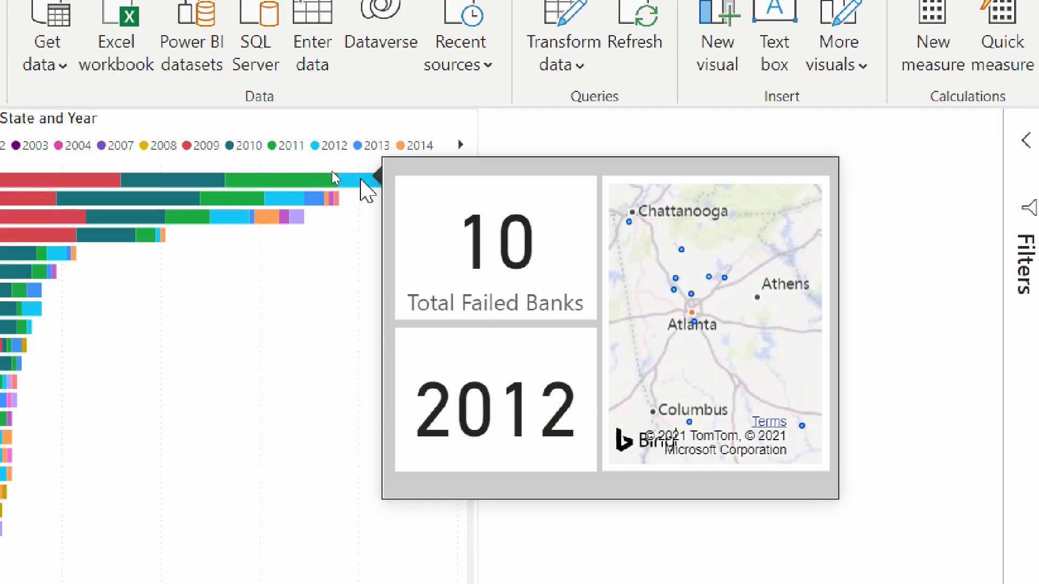
pyautogui.moveTo(300, 174)
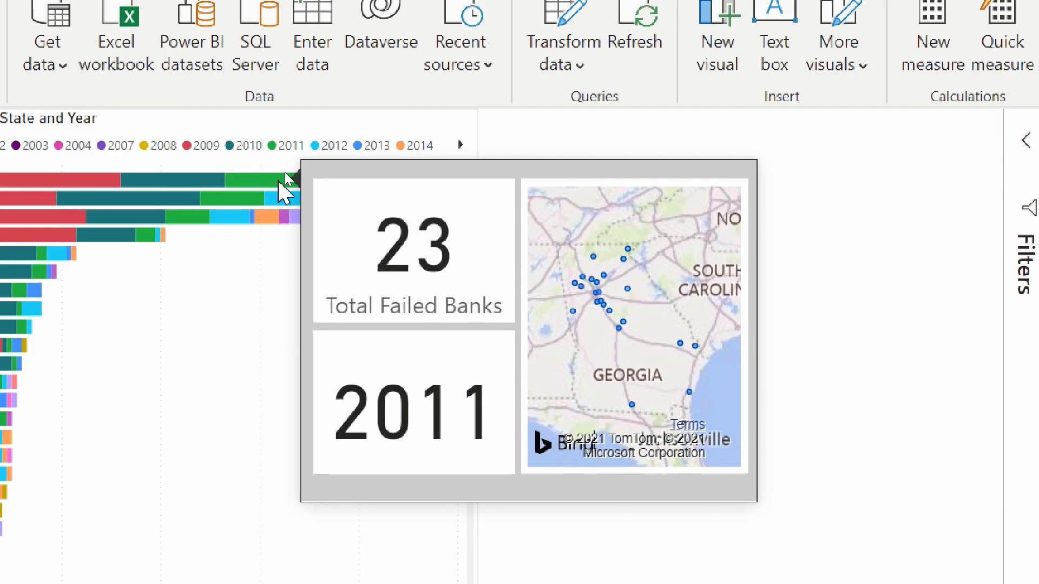
pyautogui.moveTo(263, 182)
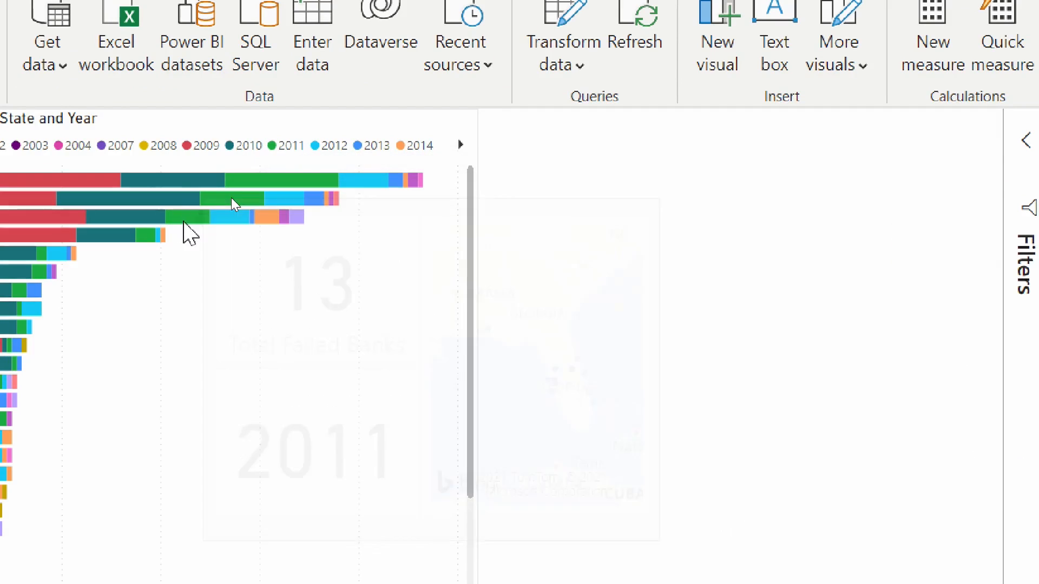
pyautogui.moveTo(146, 220)
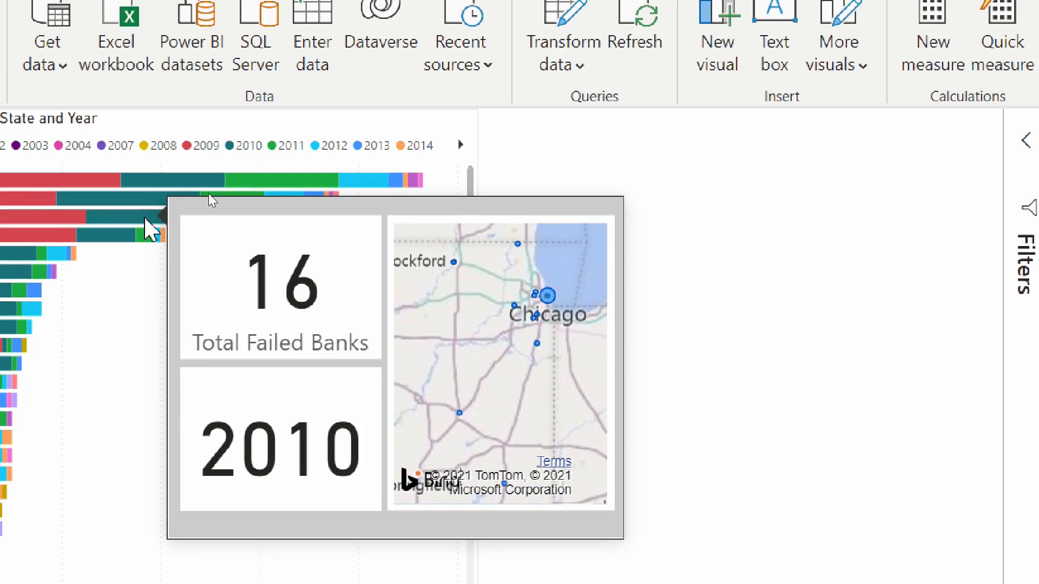
pyautogui.moveTo(8, 241)
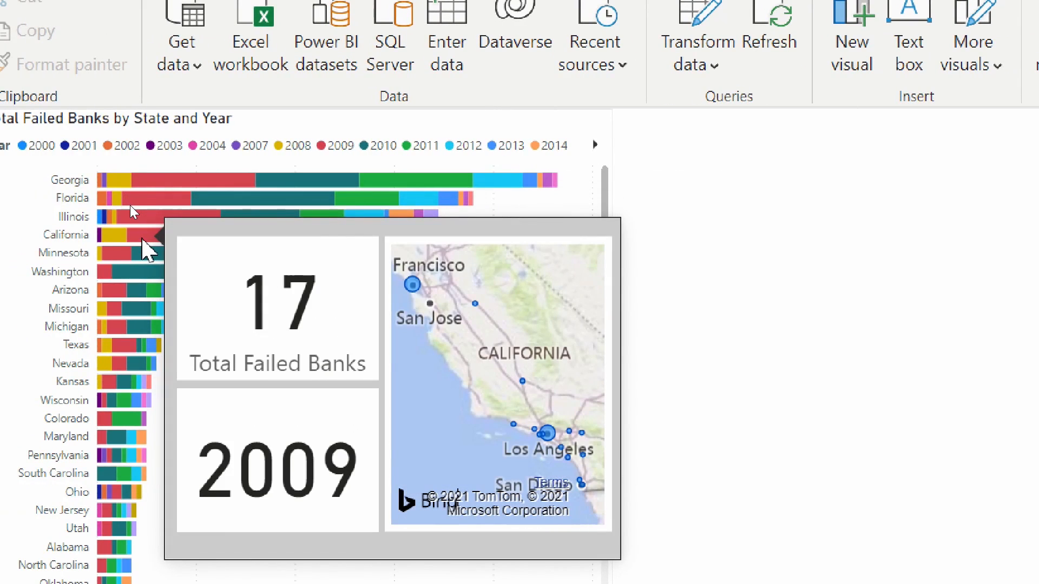
pyautogui.moveTo(162, 259)
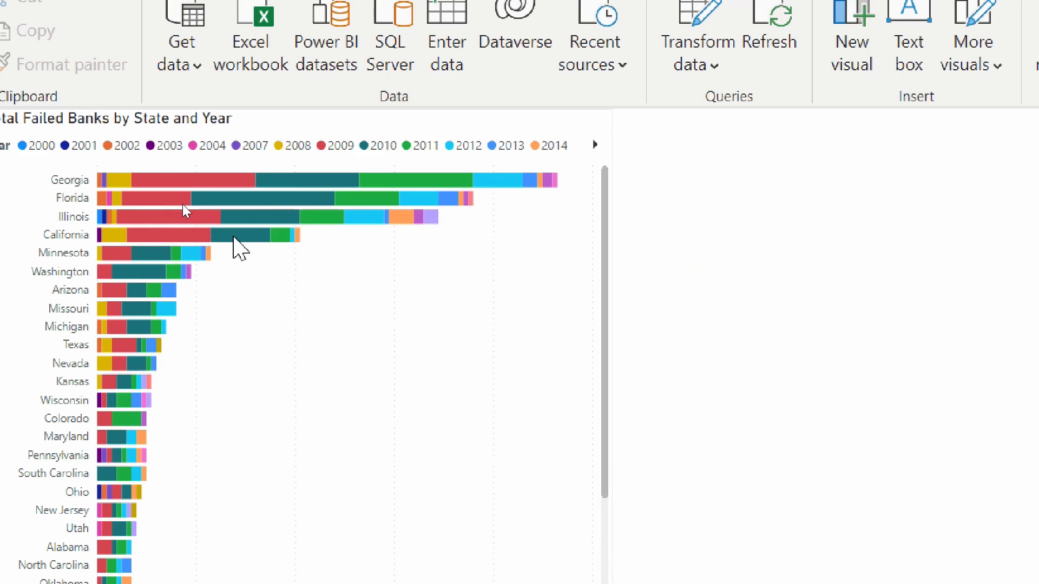
pyautogui.moveTo(233, 237)
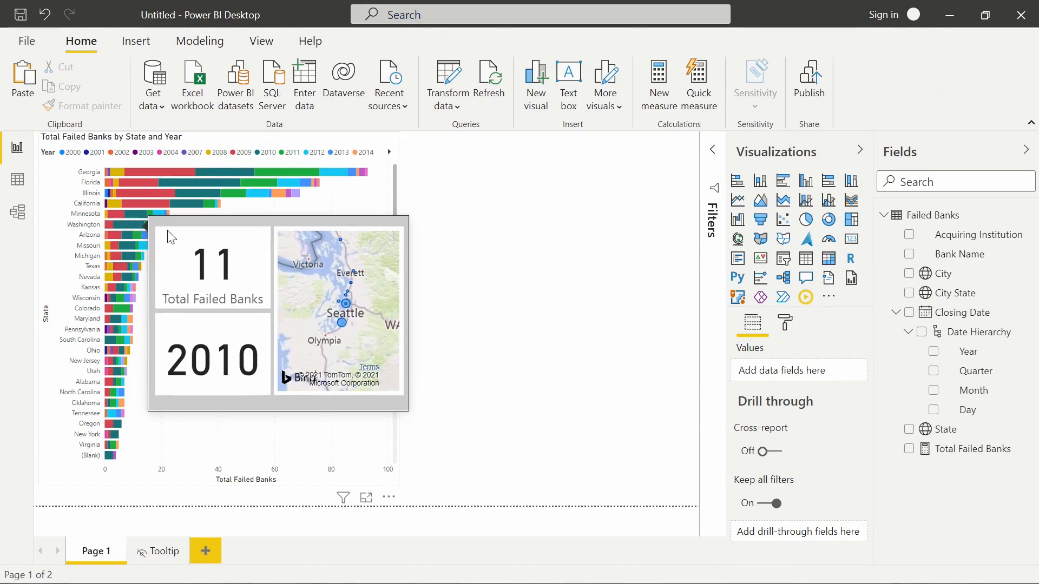
# Remove Closing Date from the bar chart's legend and check the tooltip on the state bars.
pyautogui.click(236, 306)
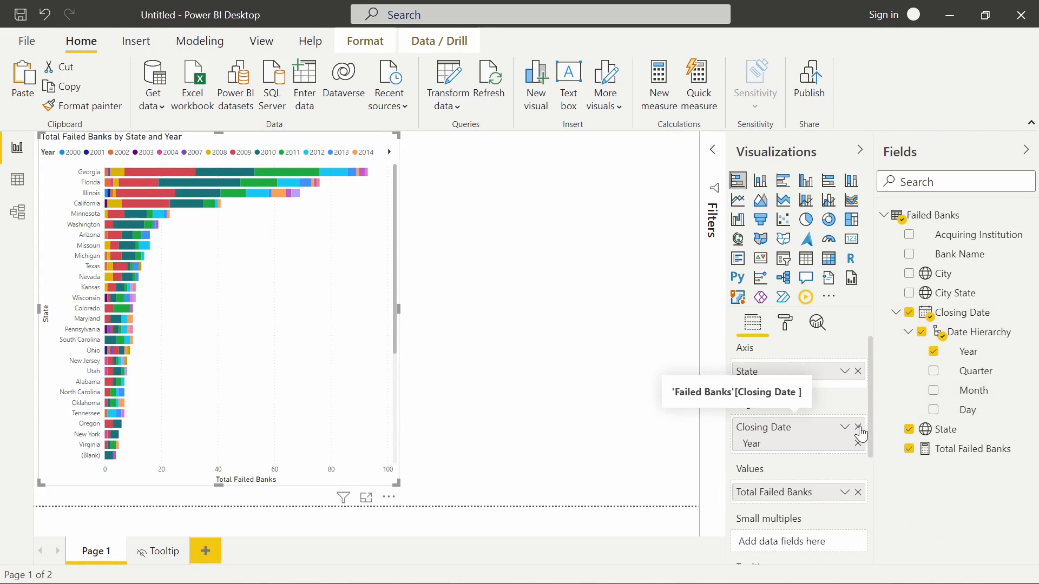
pyautogui.click(857, 428)
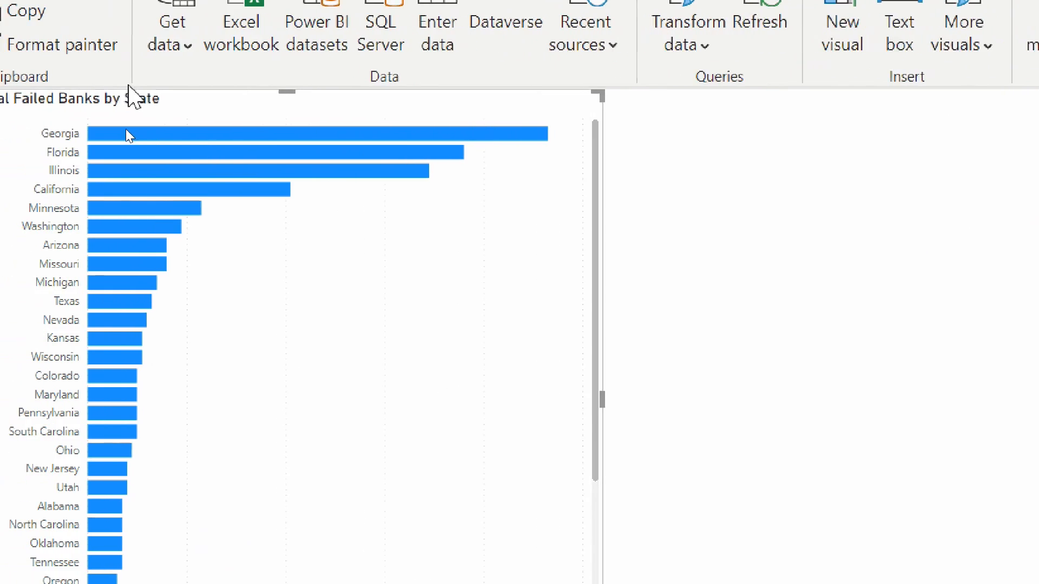
pyautogui.moveTo(208, 161)
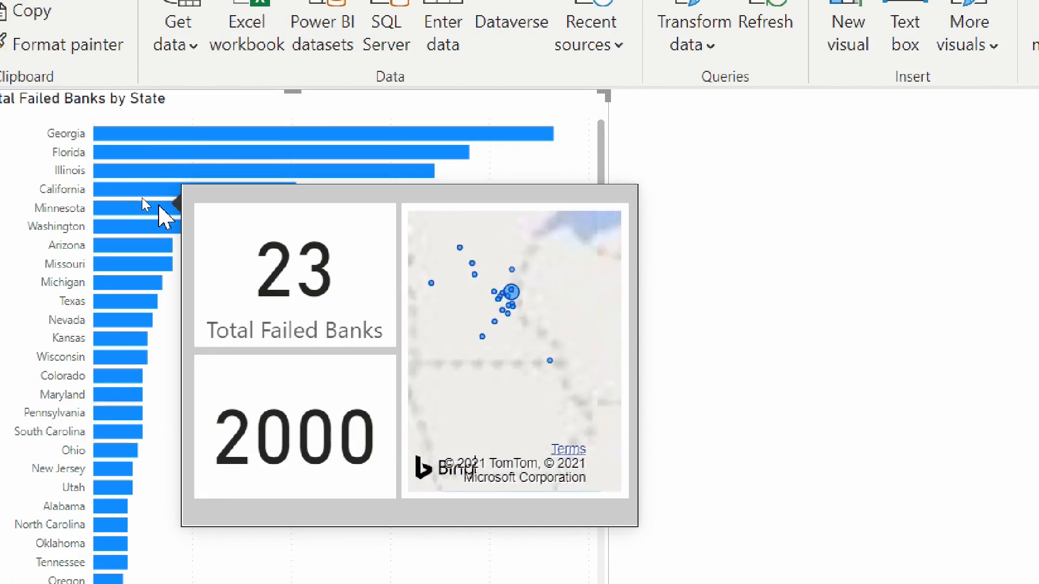
pyautogui.moveTo(135, 211)
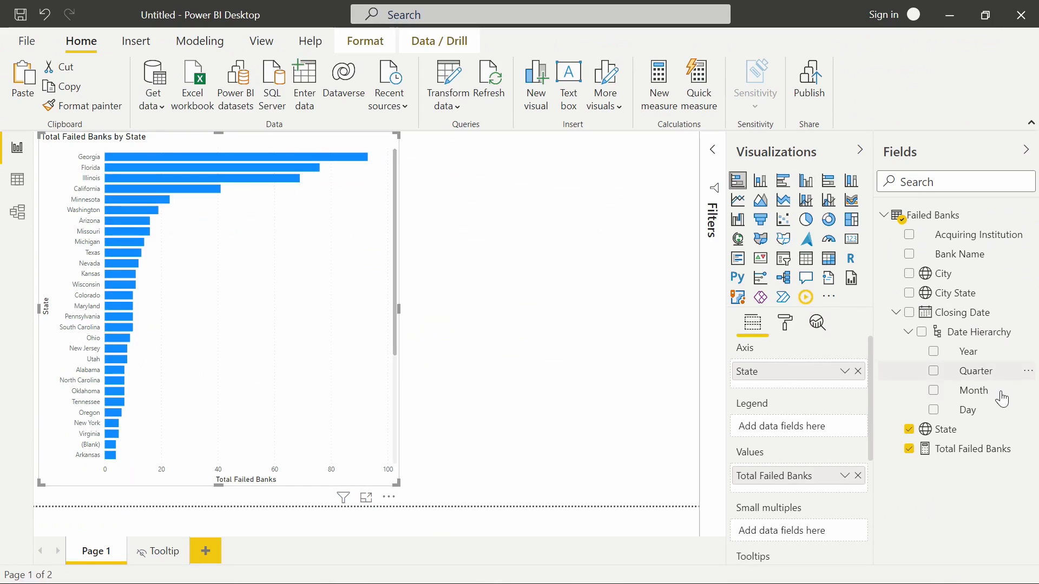
# Put Year back in the bar chart's legend and check the tooltip on the upper bars.
pyautogui.moveTo(971, 352); pyautogui.dragTo(797, 417)
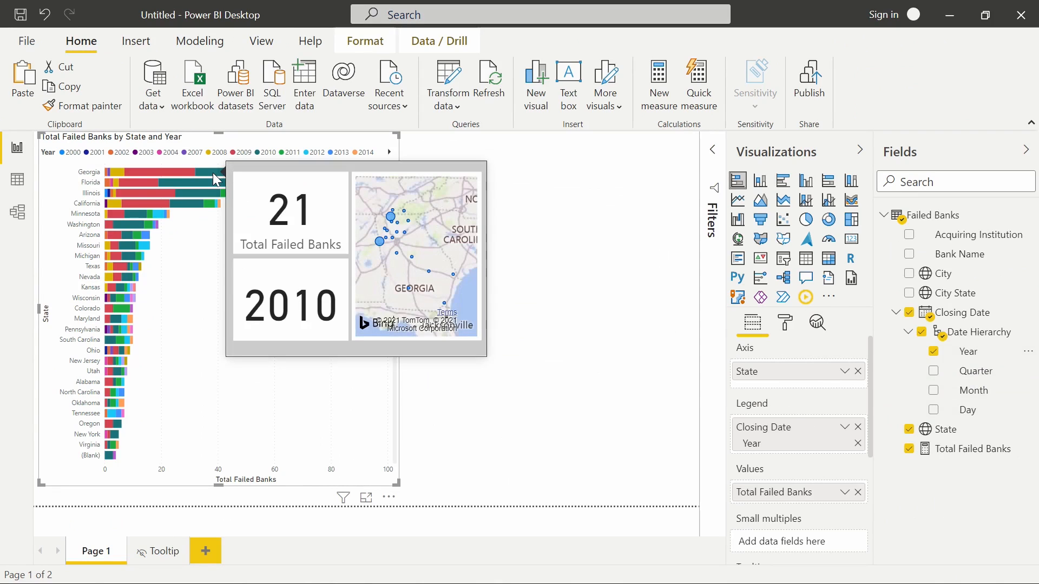
pyautogui.moveTo(174, 170)
pyautogui.moveTo(148, 181)
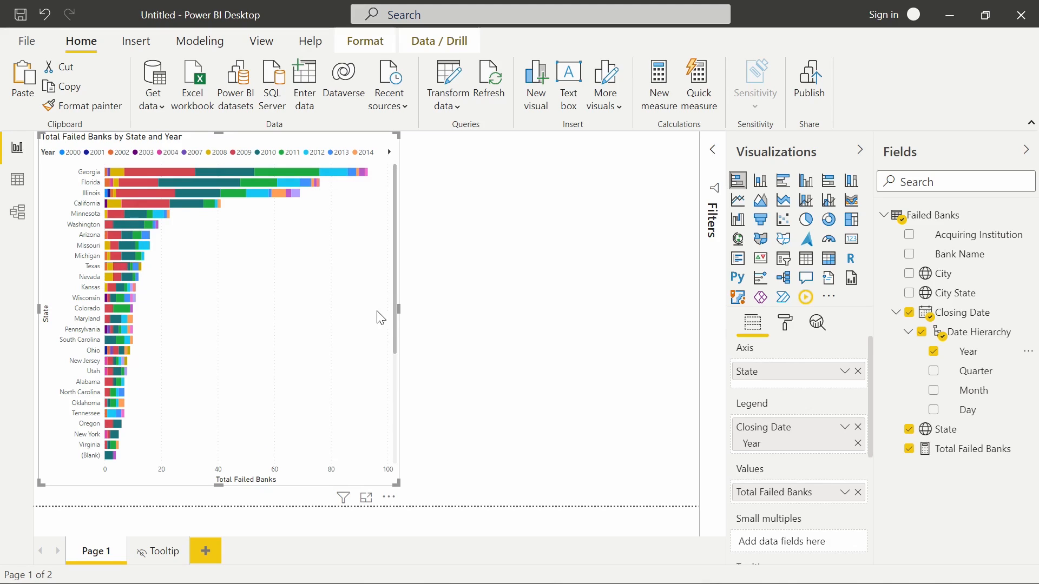
# Narrow the stacked bar chart slightly, place a copy of it beside the original, and check the tooltips on both charts.
pyautogui.moveTo(397, 309); pyautogui.dragTo(369, 305)
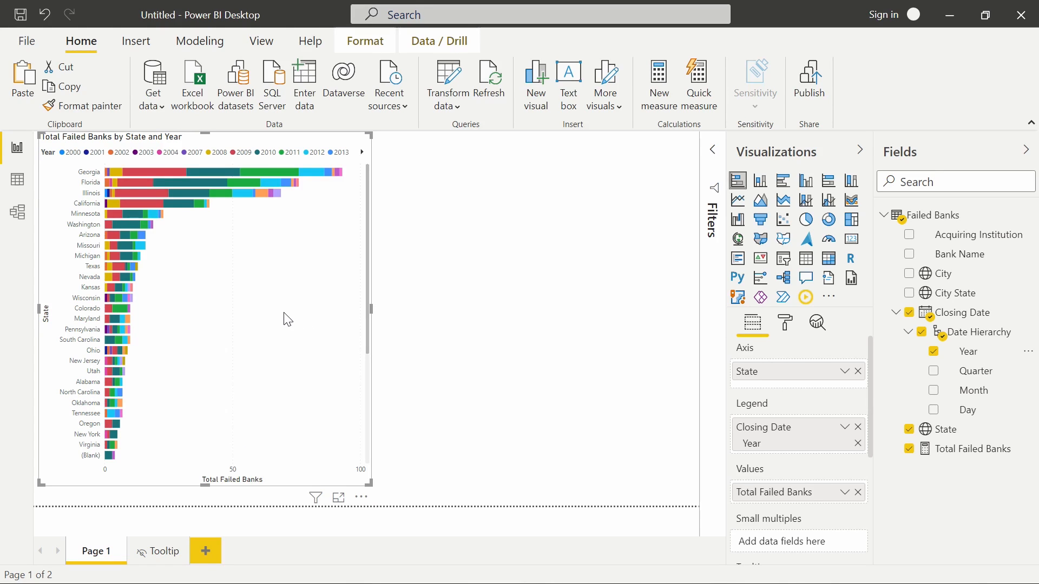
pyautogui.hotkey('ctrl', 'c')
pyautogui.hotkey('ctrl', 'v')
pyautogui.moveTo(476, 303); pyautogui.dragTo(536, 295)
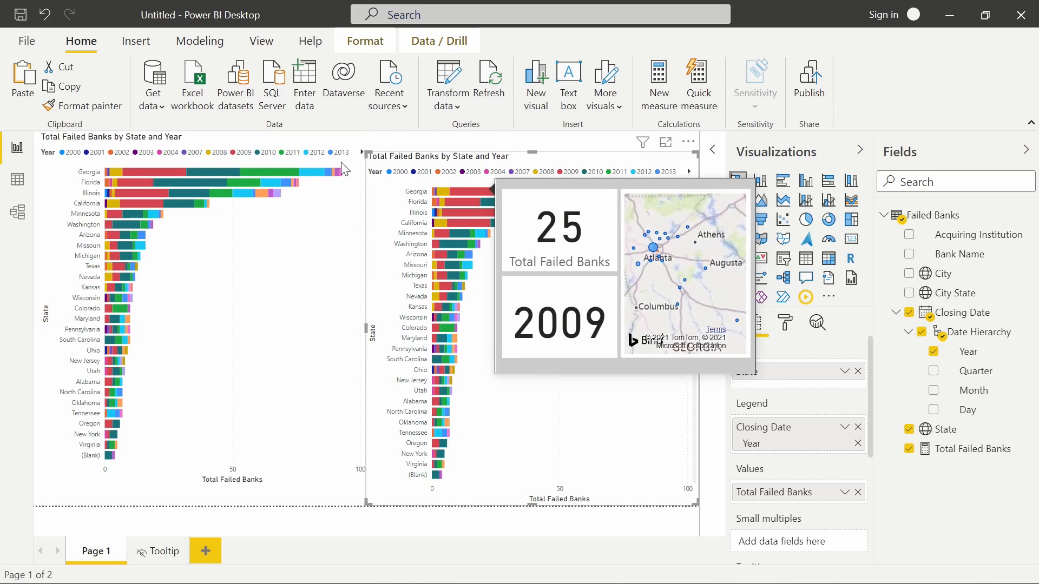
pyautogui.moveTo(284, 171)
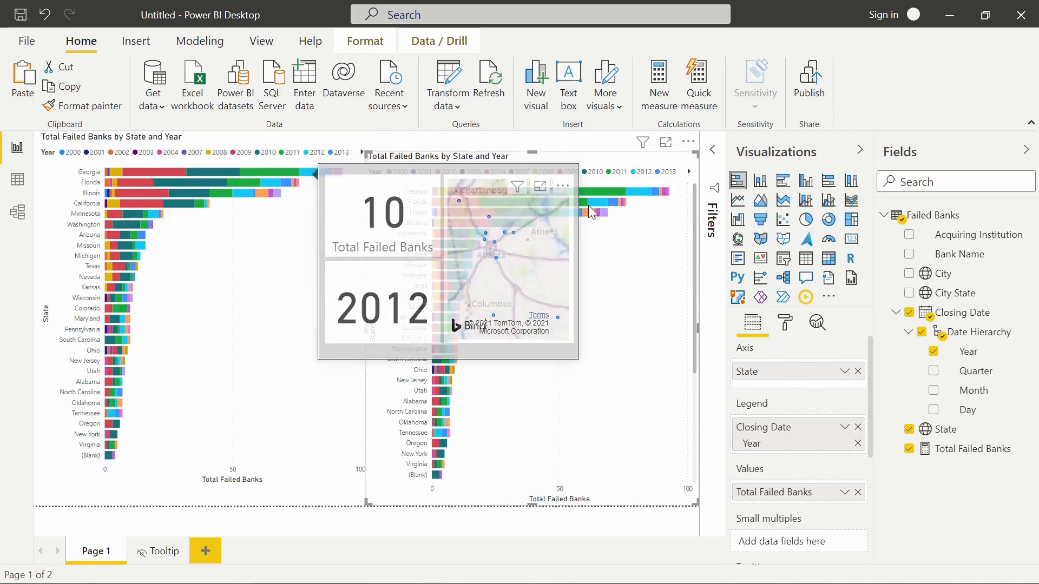
pyautogui.moveTo(590, 201)
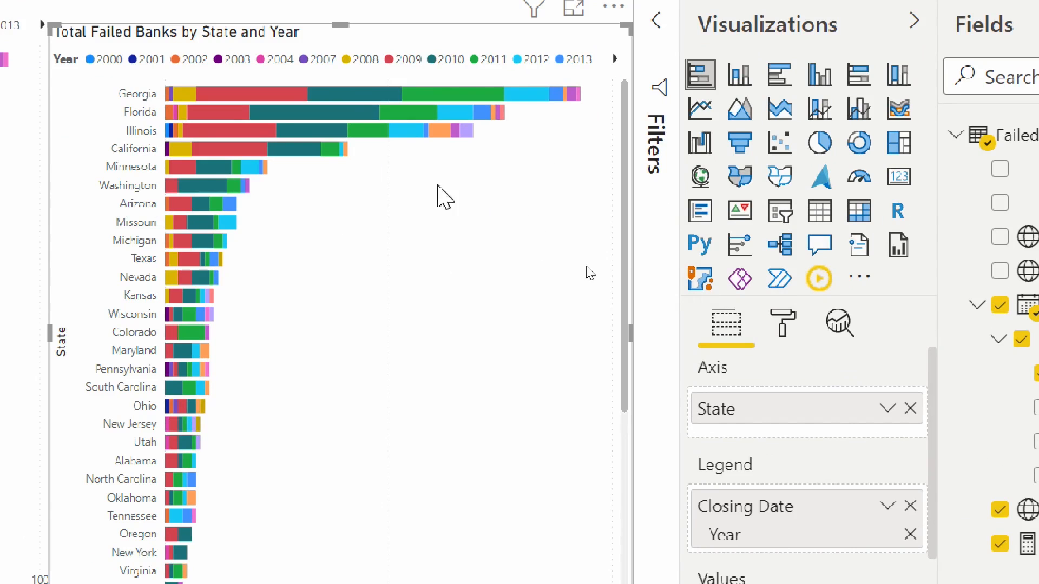
# Set the tooltip type of the copied bar chart to Default.
pyautogui.click(788, 333)
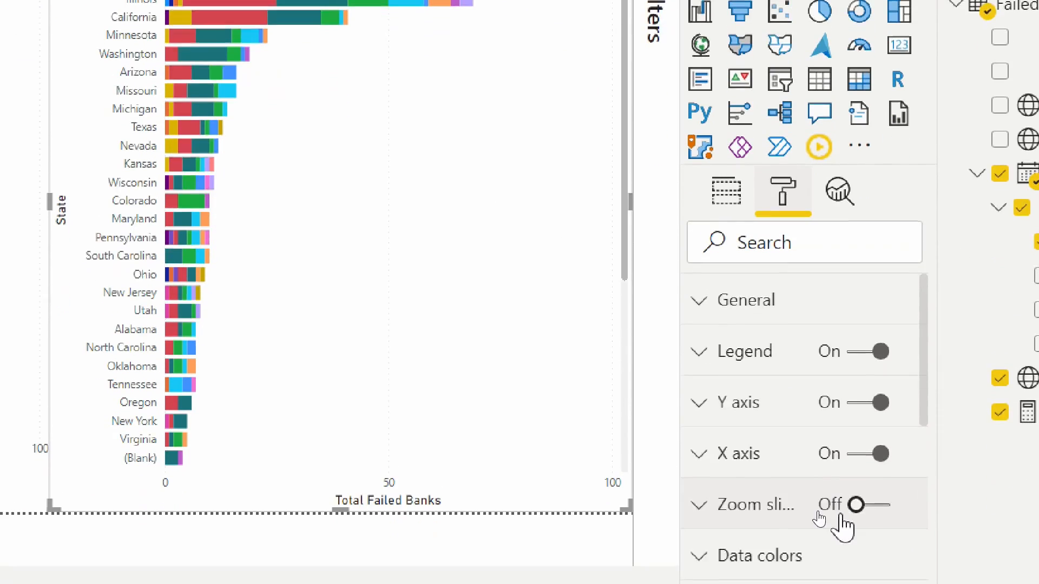
pyautogui.scroll(-5, 842, 552)
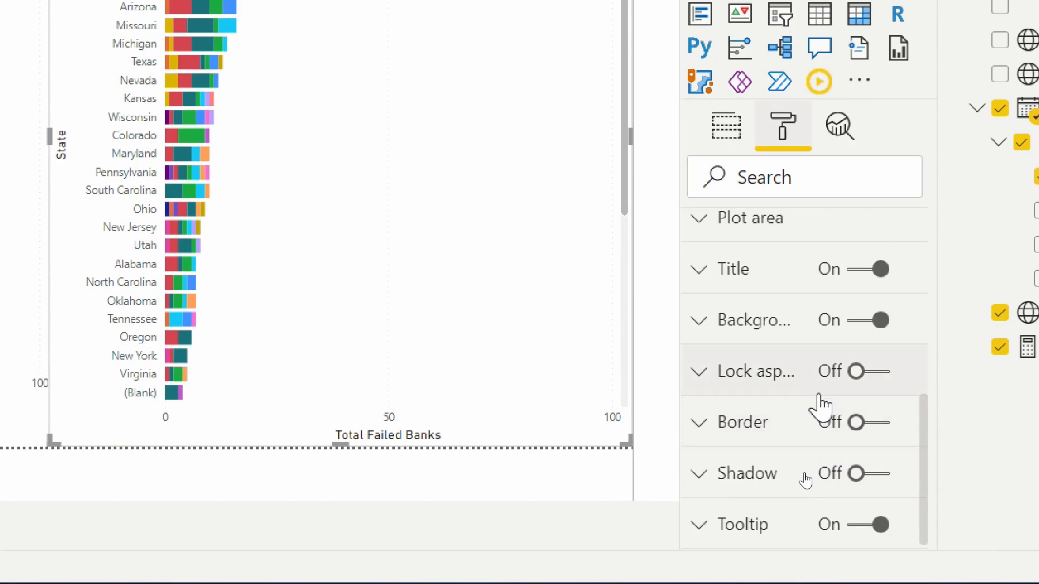
pyautogui.scroll(-1, 817, 401)
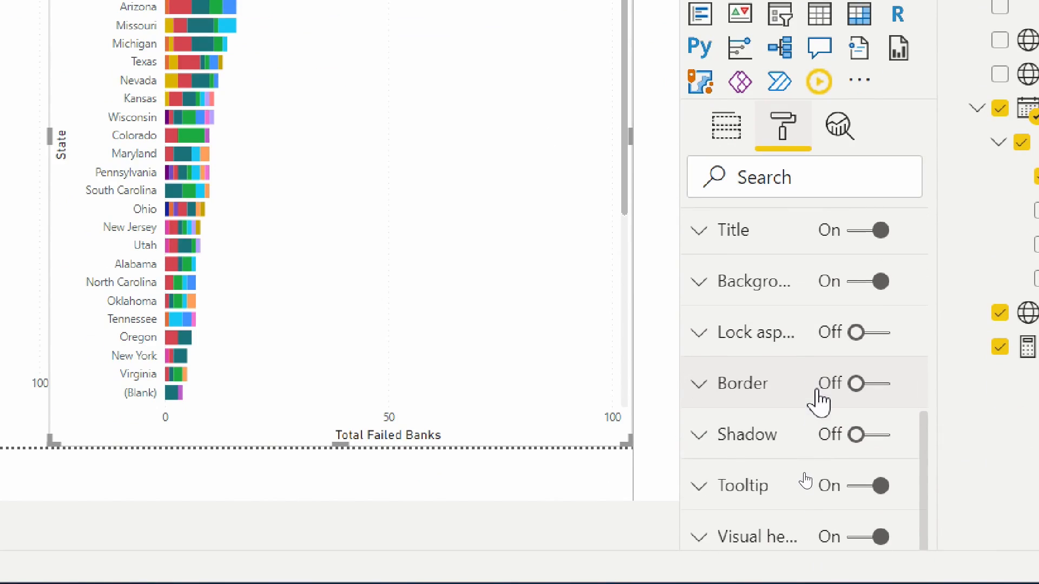
pyautogui.click(696, 489)
pyautogui.scroll(-5, 810, 484)
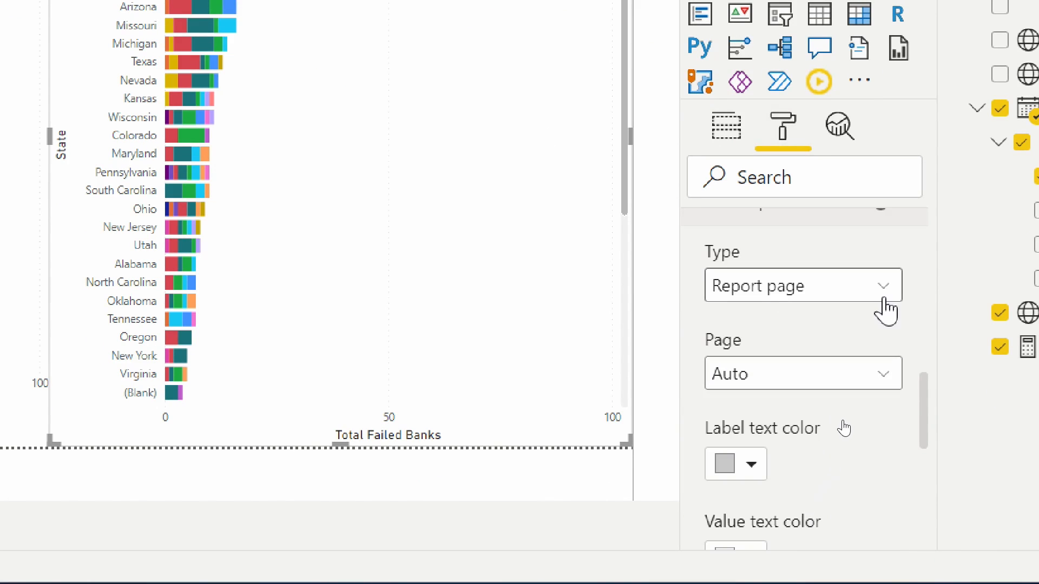
pyautogui.scroll(3, 880, 313)
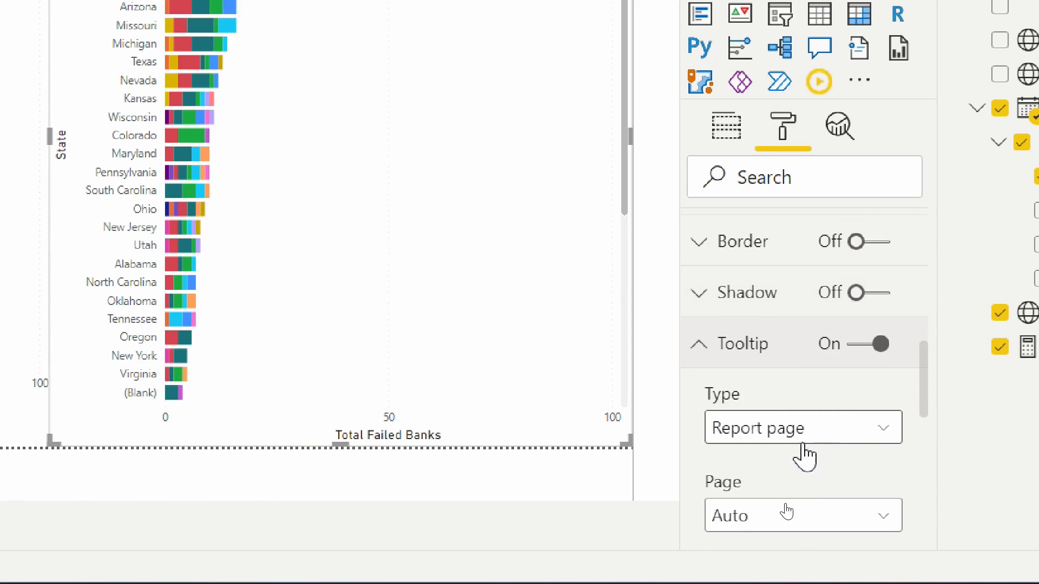
pyautogui.click(886, 428)
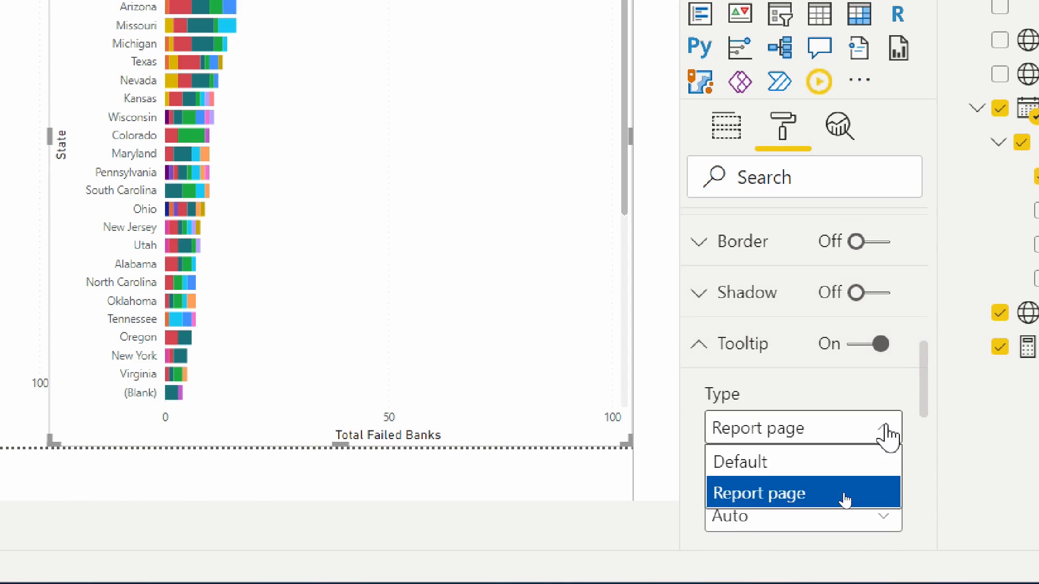
pyautogui.click(739, 465)
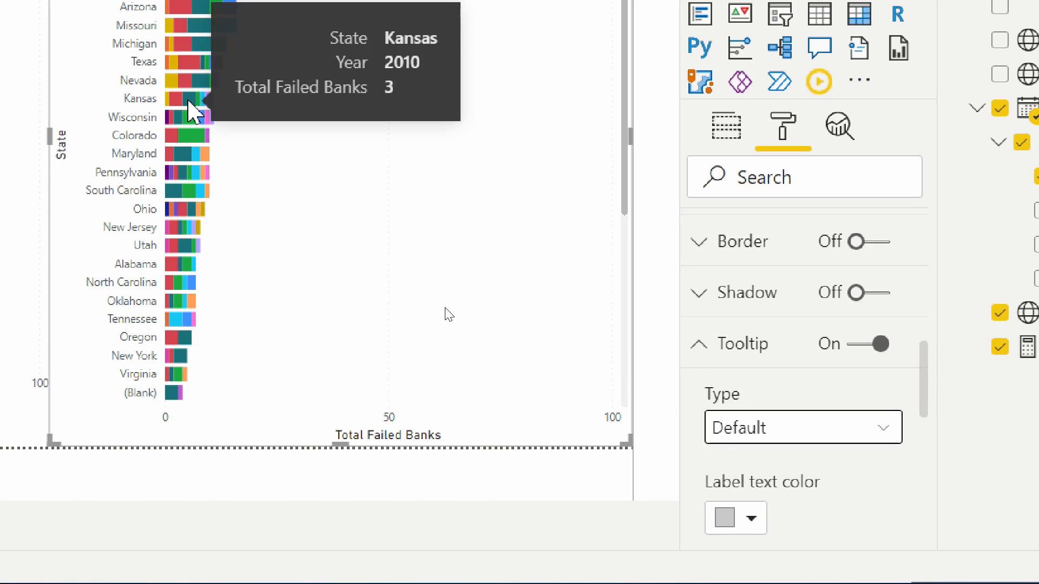
# Set the copied bar chart's tooltip type to Report page with the Tooltip page, and check the tooltips on its state bars.
pyautogui.moveTo(186, 134)
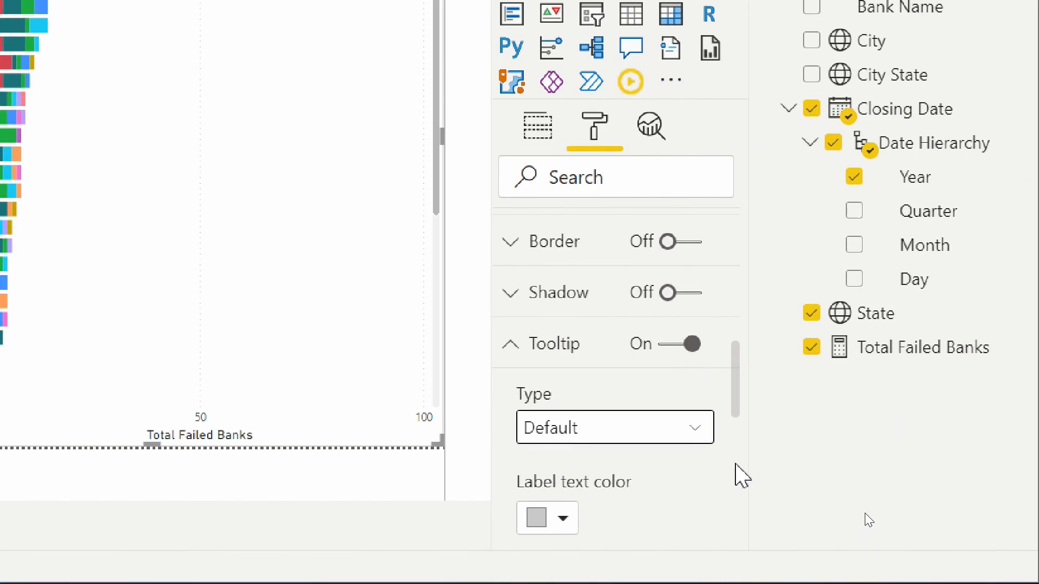
pyautogui.click(696, 437)
pyautogui.click(657, 494)
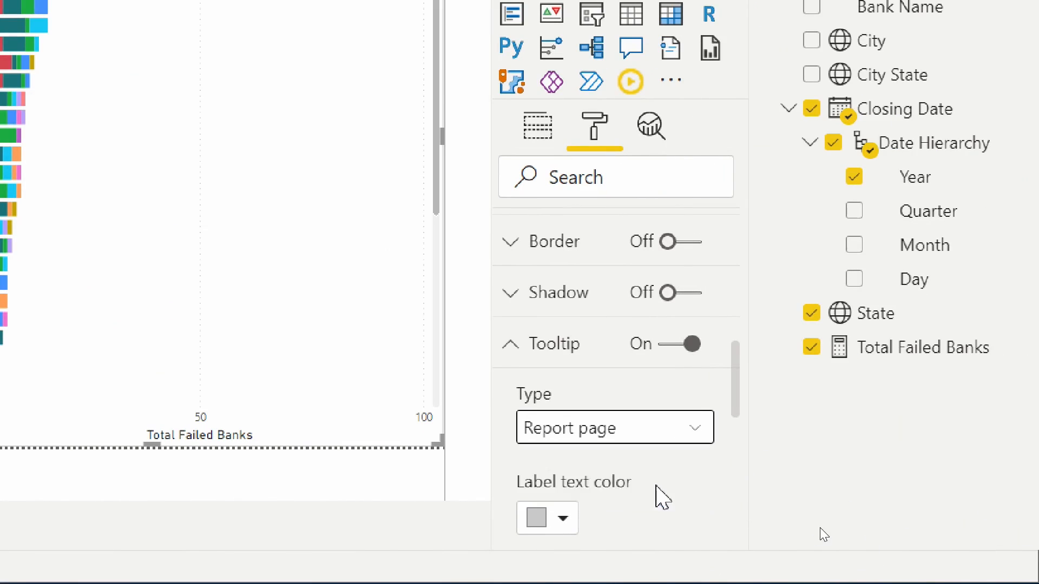
pyautogui.scroll(-3, 720, 474)
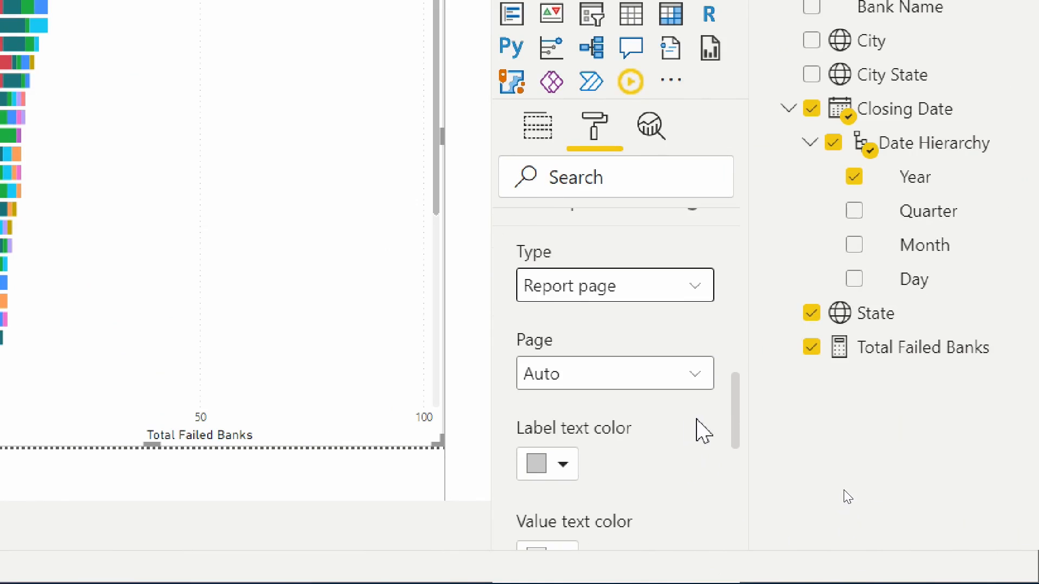
pyautogui.click(697, 379)
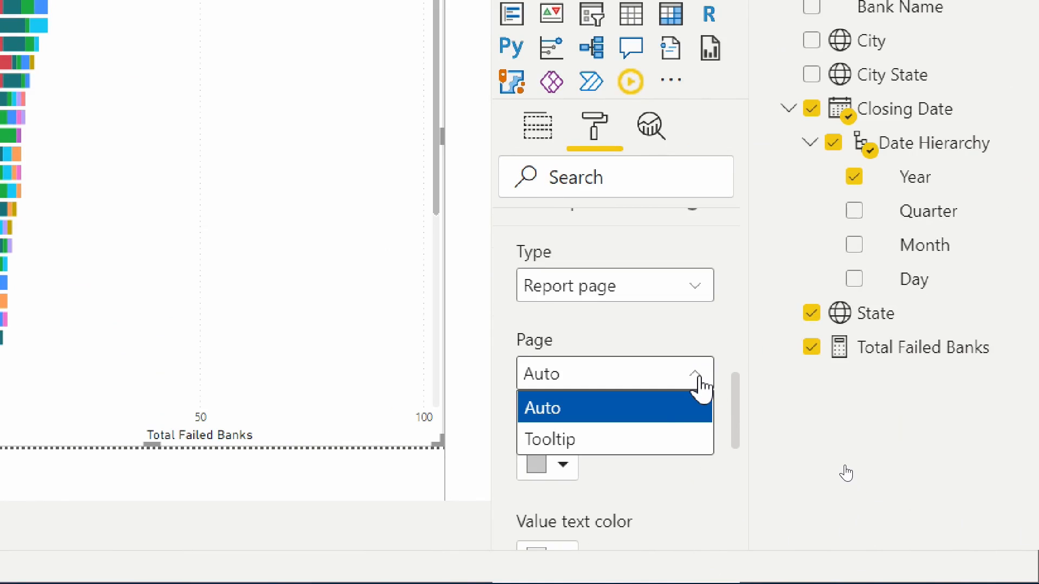
pyautogui.click(633, 441)
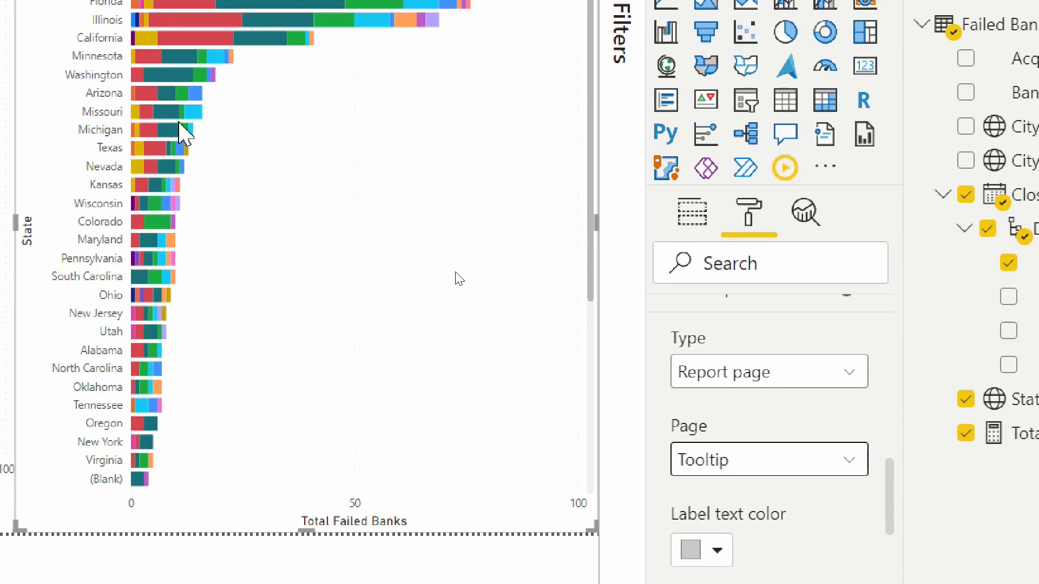
pyautogui.moveTo(172, 133)
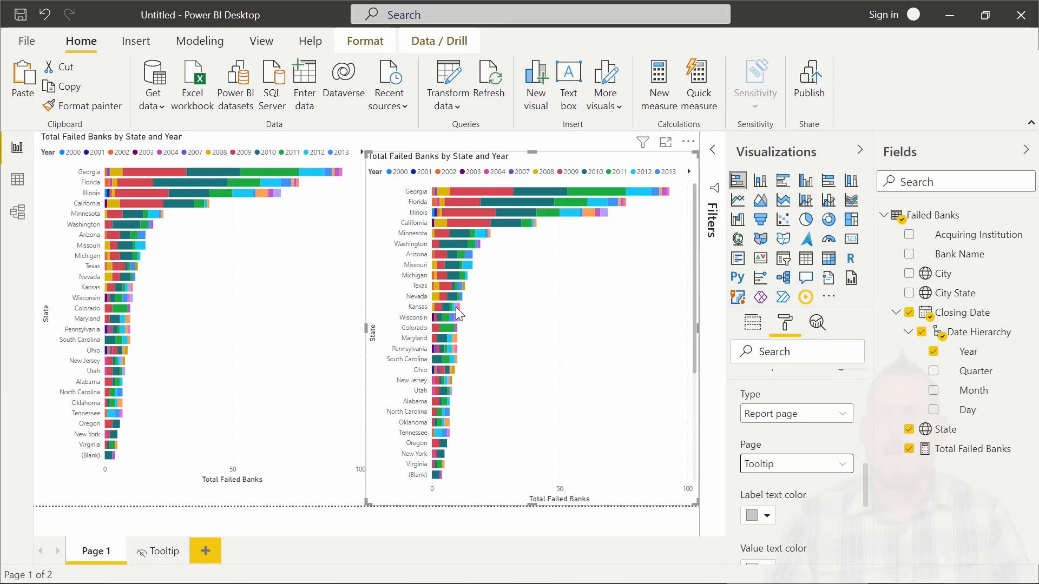
pyautogui.moveTo(173, 187)
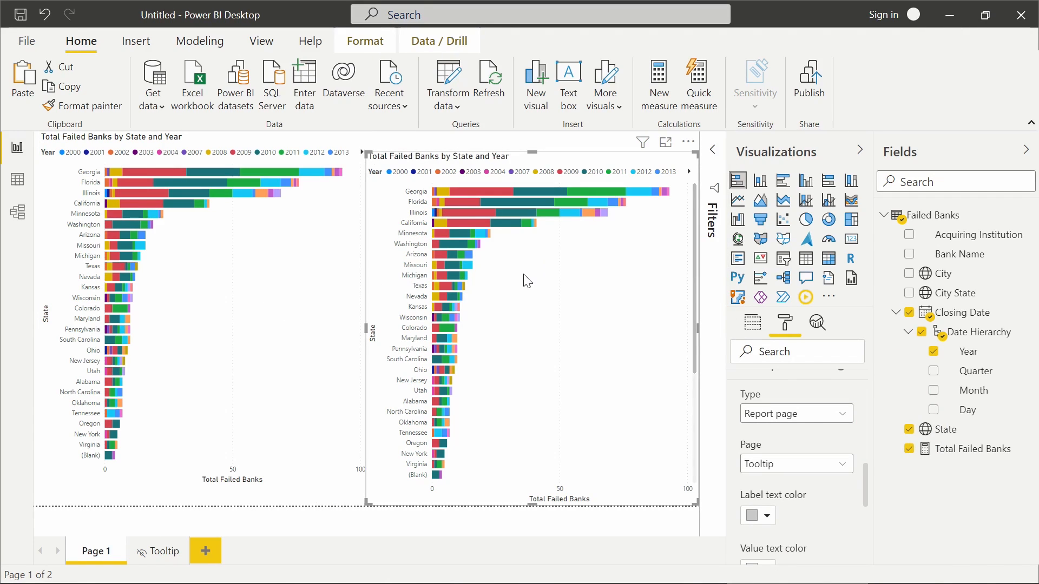
# Replace the copied bar chart with a line chart showing Total Failed Banks by Year of the Closing Date.
pyautogui.press('Delete')
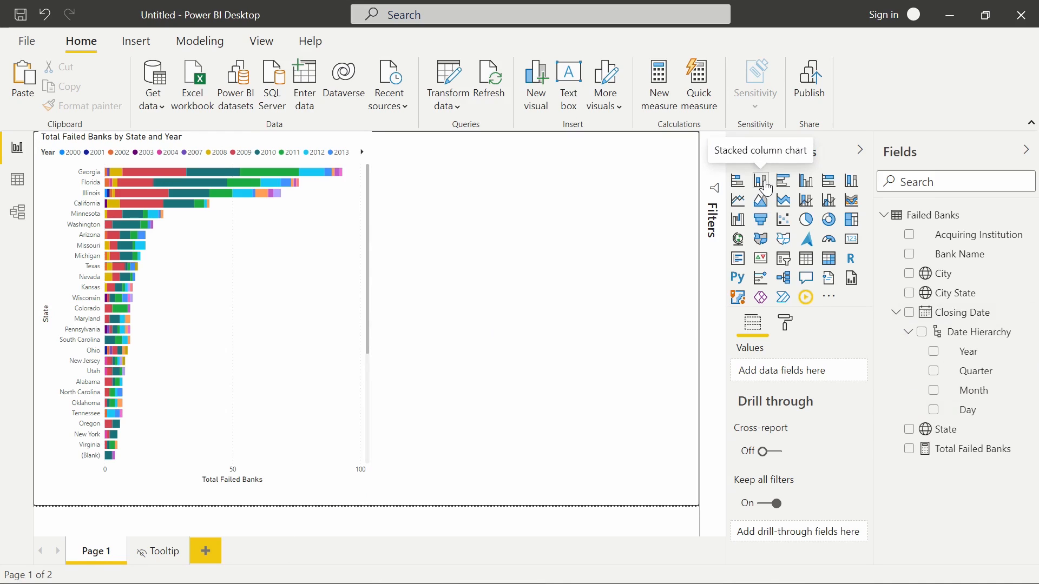
pyautogui.click(738, 199)
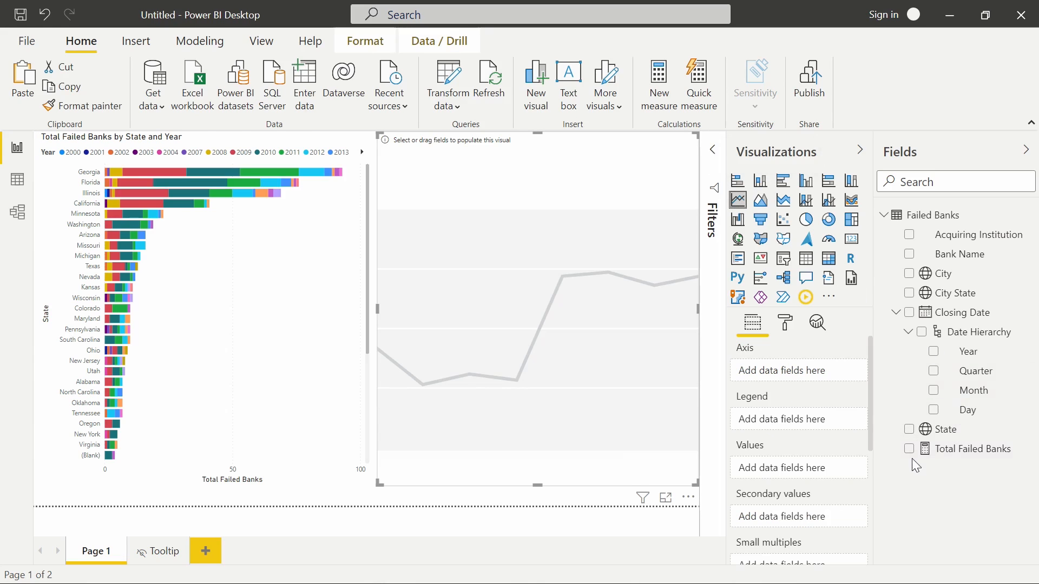
pyautogui.click(908, 451)
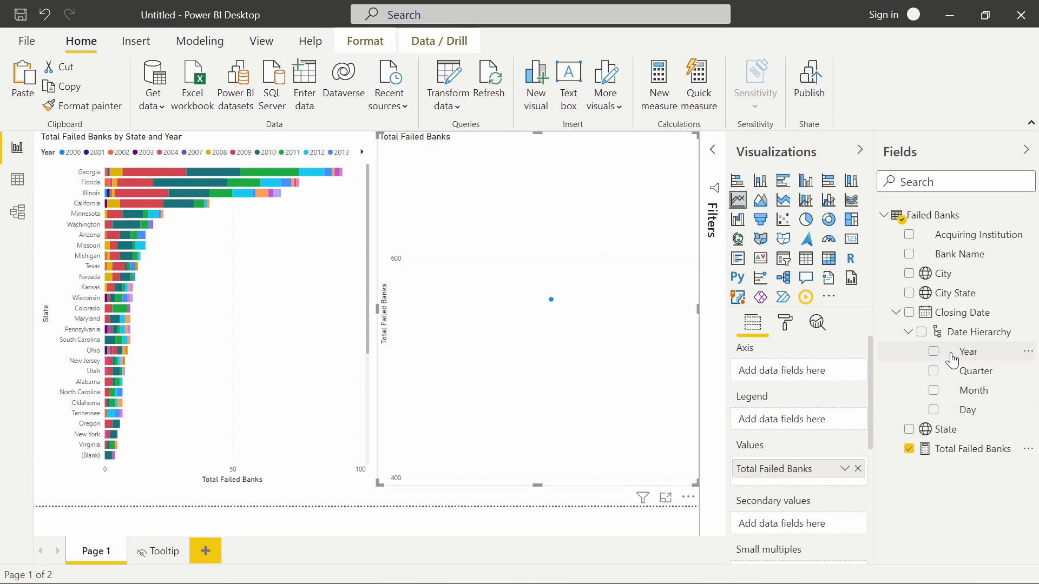
pyautogui.moveTo(968, 359); pyautogui.dragTo(804, 372)
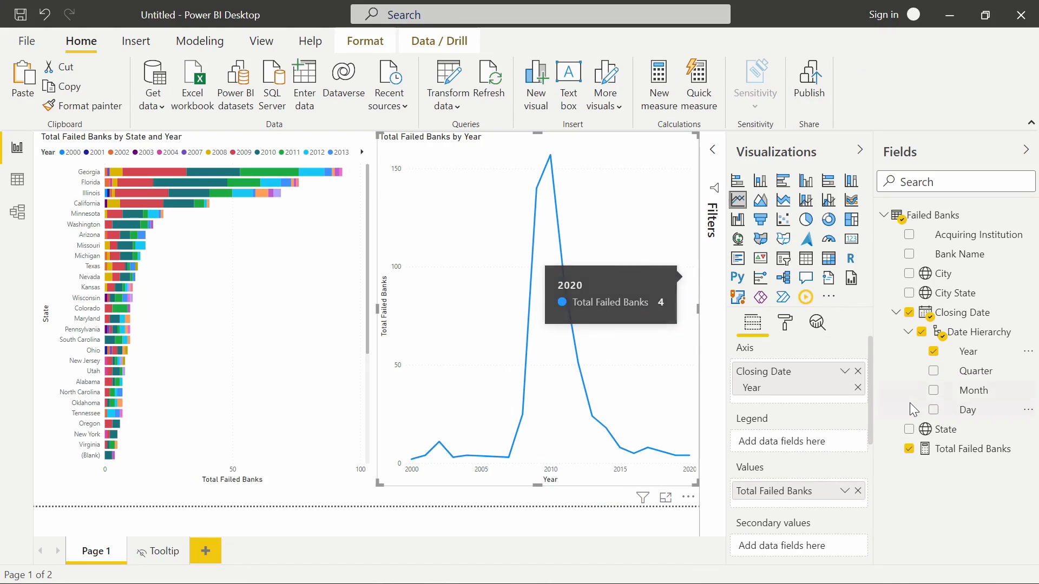
# Try State as the line chart's legend, checking the tooltip along the lines, and take State out of the legend again.
pyautogui.click(909, 430)
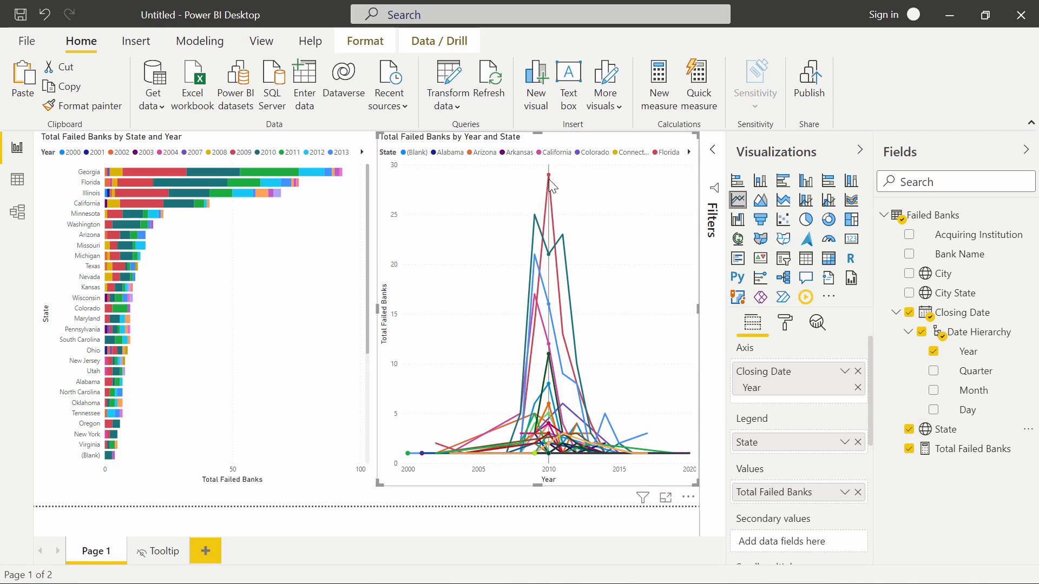
pyautogui.moveTo(549, 179)
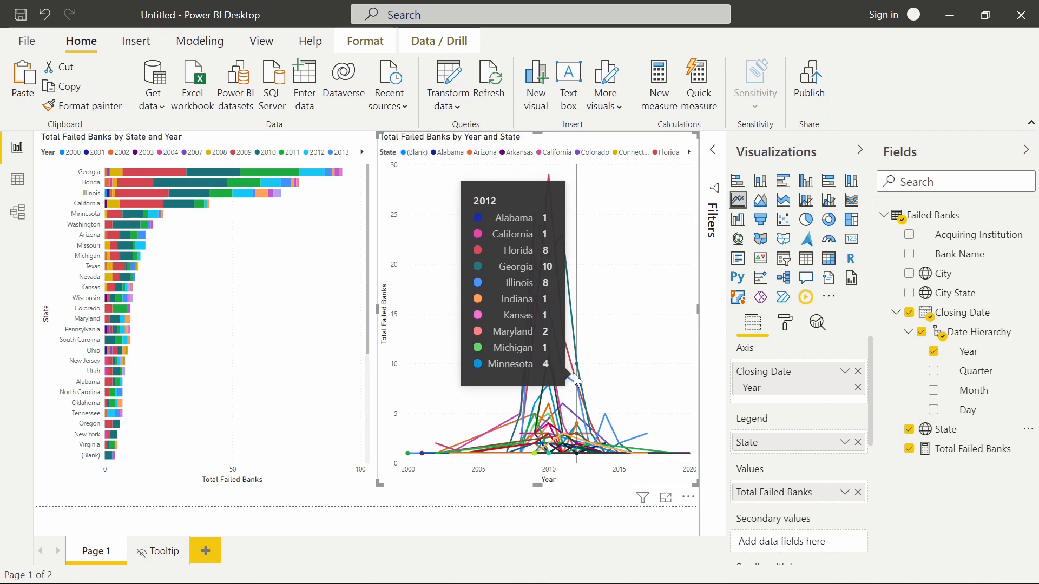
pyautogui.click(858, 444)
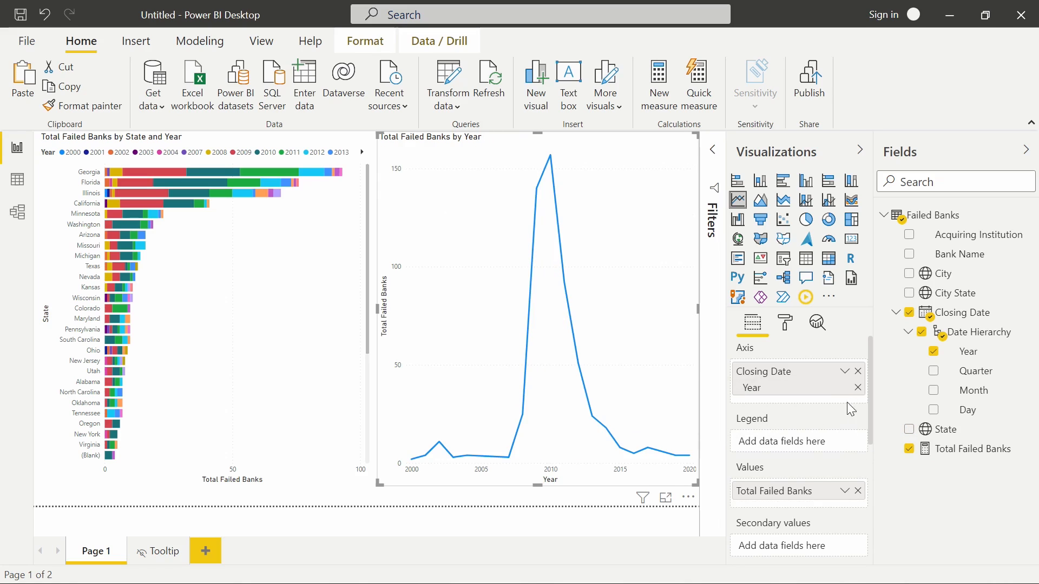
# Replace Closing Date with State on the line chart's axis and check the tooltips at several points along the line.
pyautogui.click(858, 372)
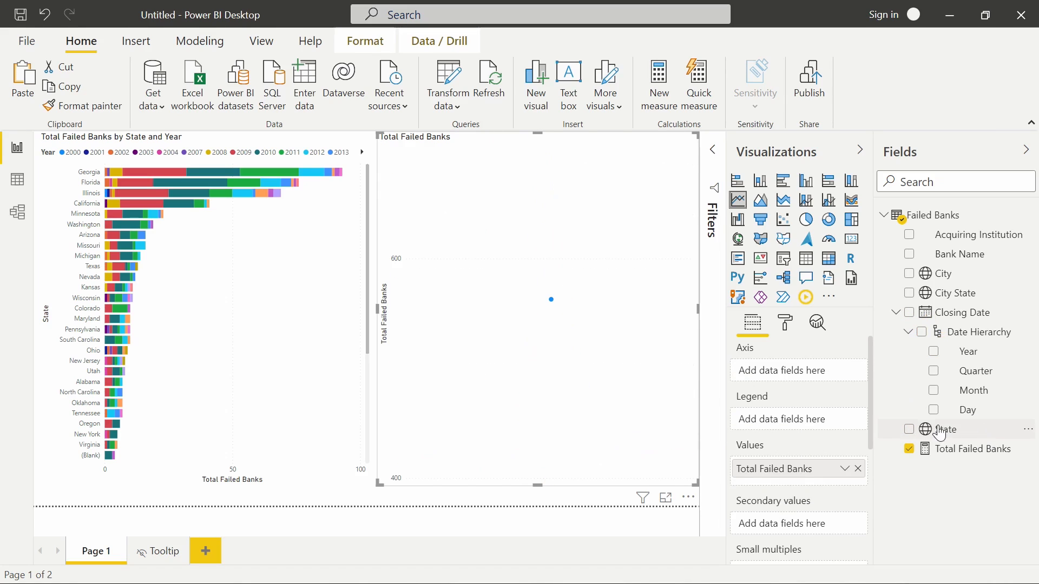
pyautogui.moveTo(942, 430); pyautogui.dragTo(779, 374)
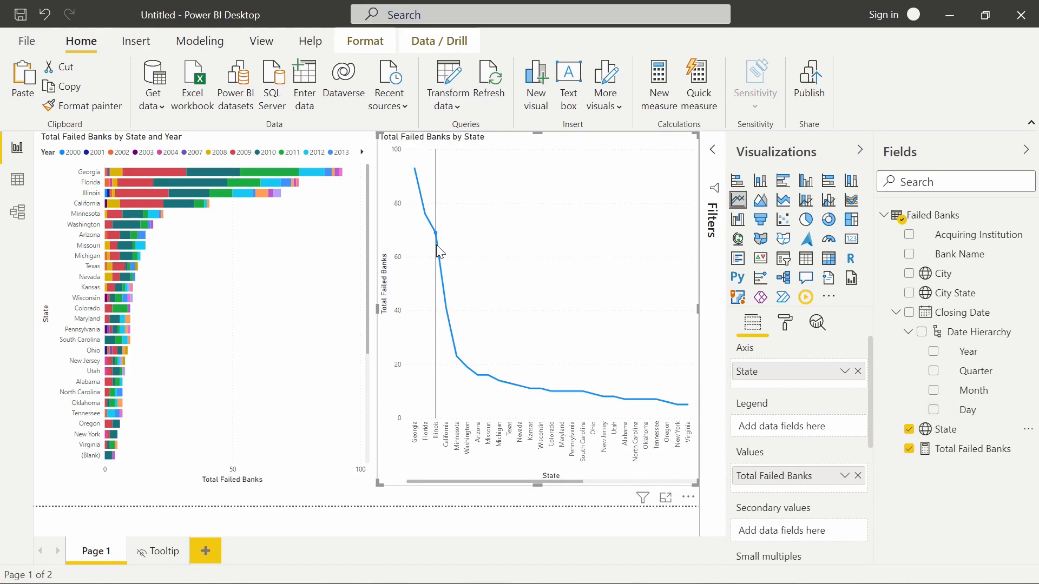
pyautogui.moveTo(438, 236)
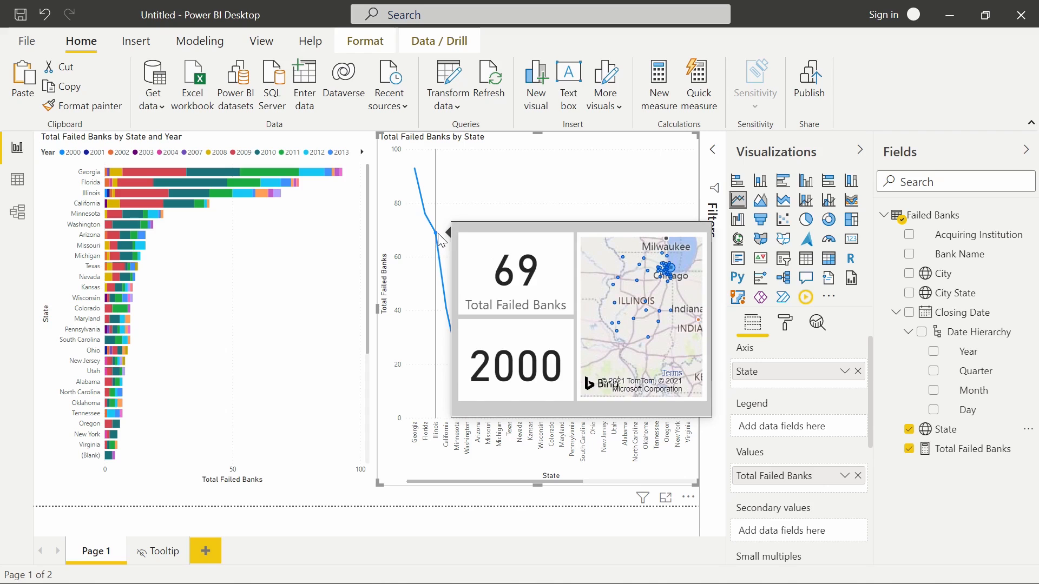
pyautogui.moveTo(446, 303)
pyautogui.moveTo(506, 378)
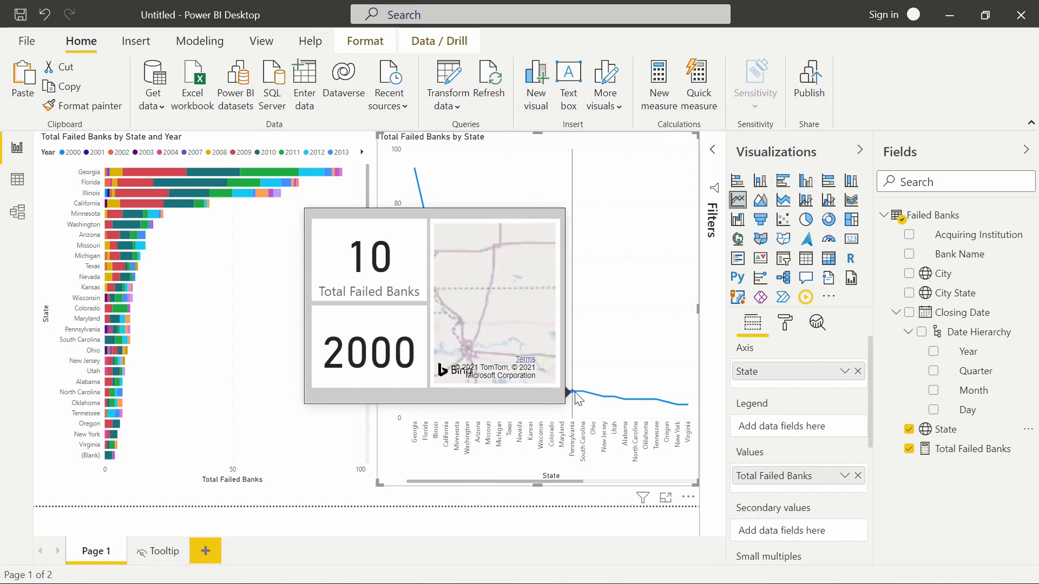